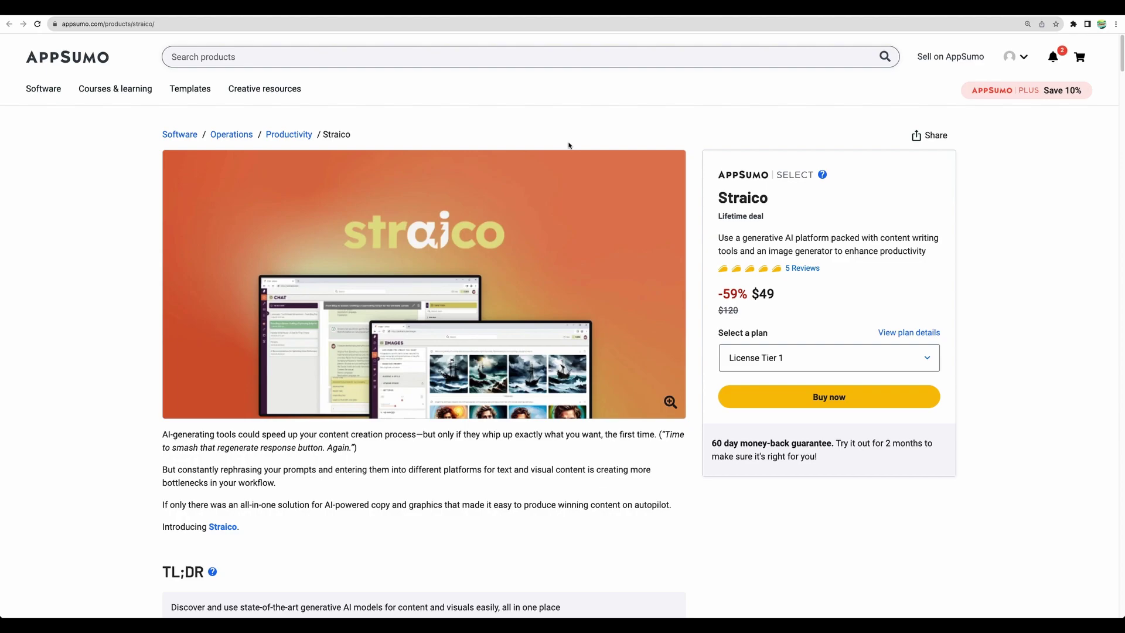
Highlight the Stability.ai integration and the Copy.ai and Jasper alternatives on the AppSumo deal.
scroll(521, 272, "down", 5)
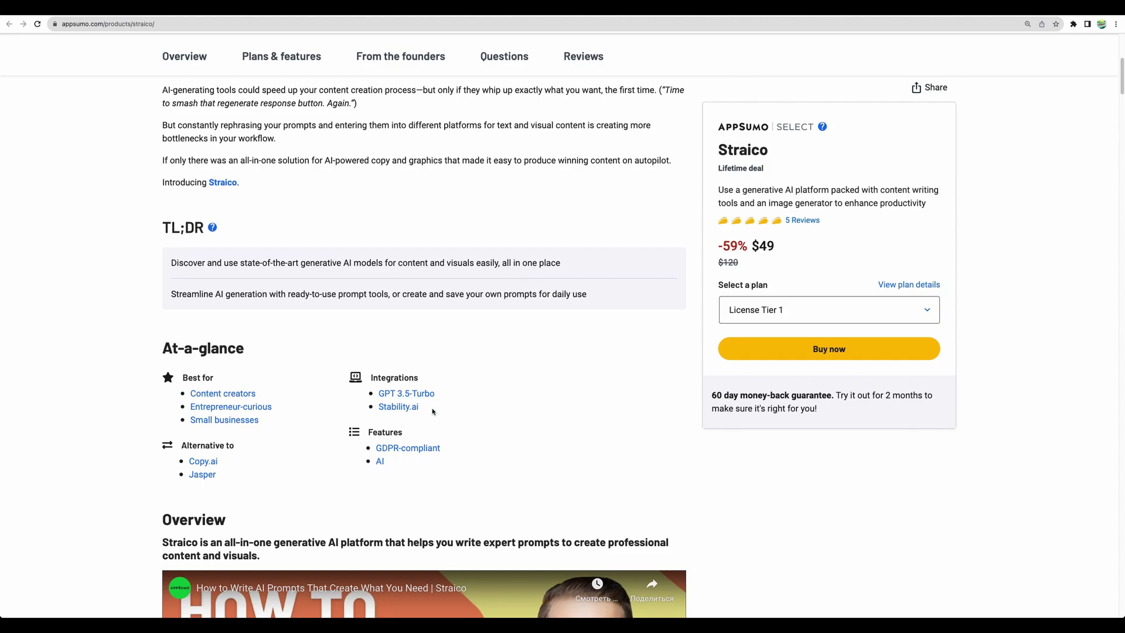
left_click_drag(433, 410, 372, 407)
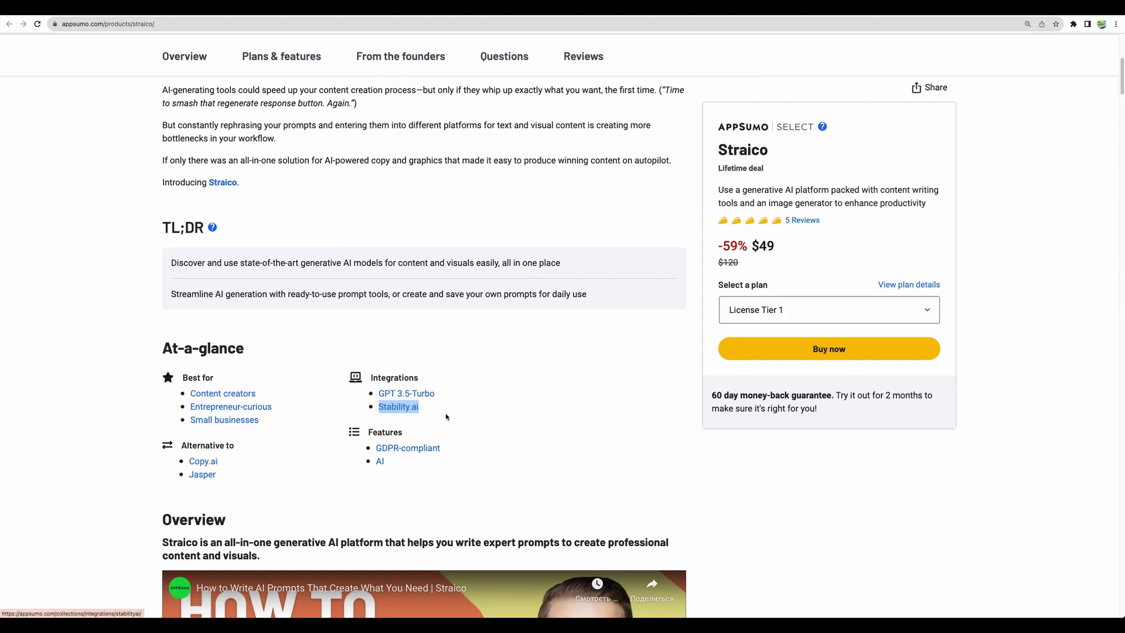
scroll(236, 489, "down", 1)
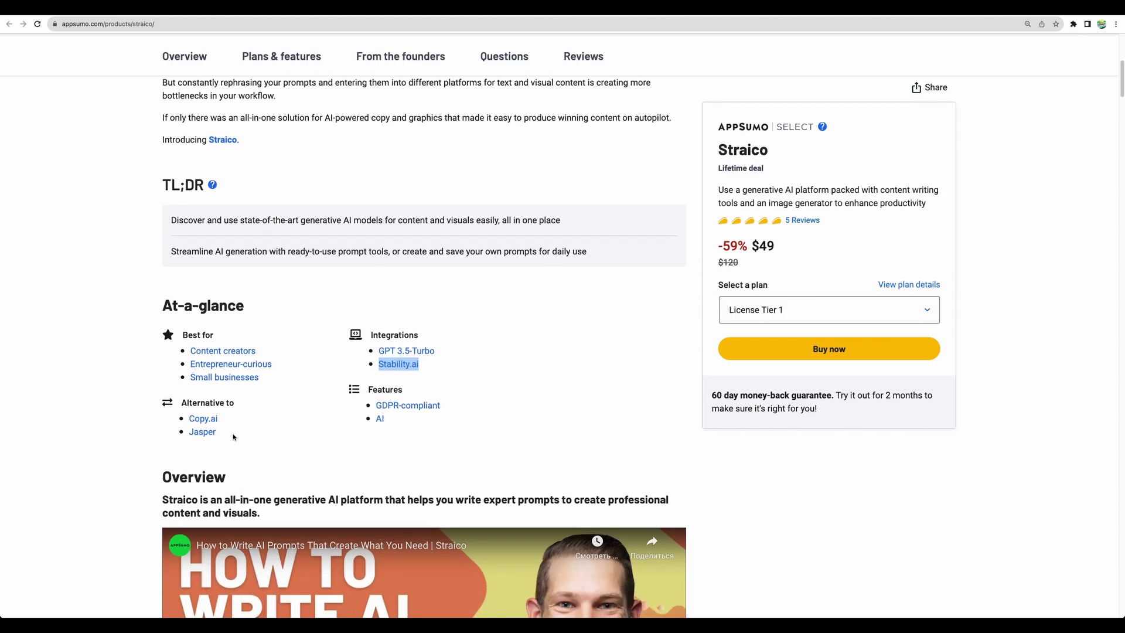
left_click_drag(231, 437, 185, 422)
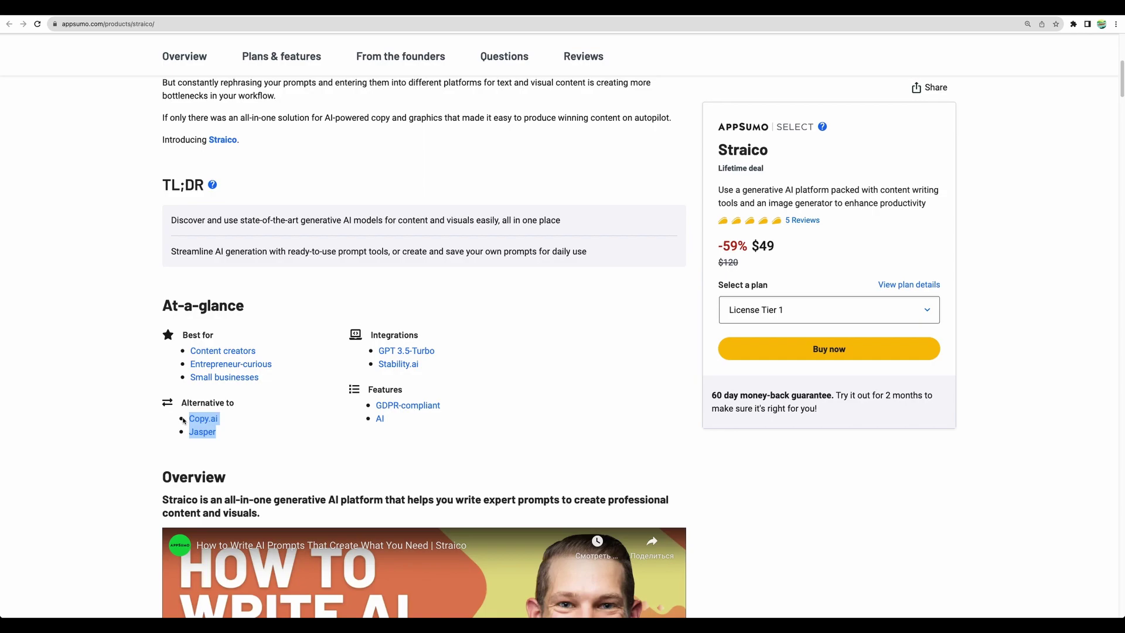
left_click(183, 420)
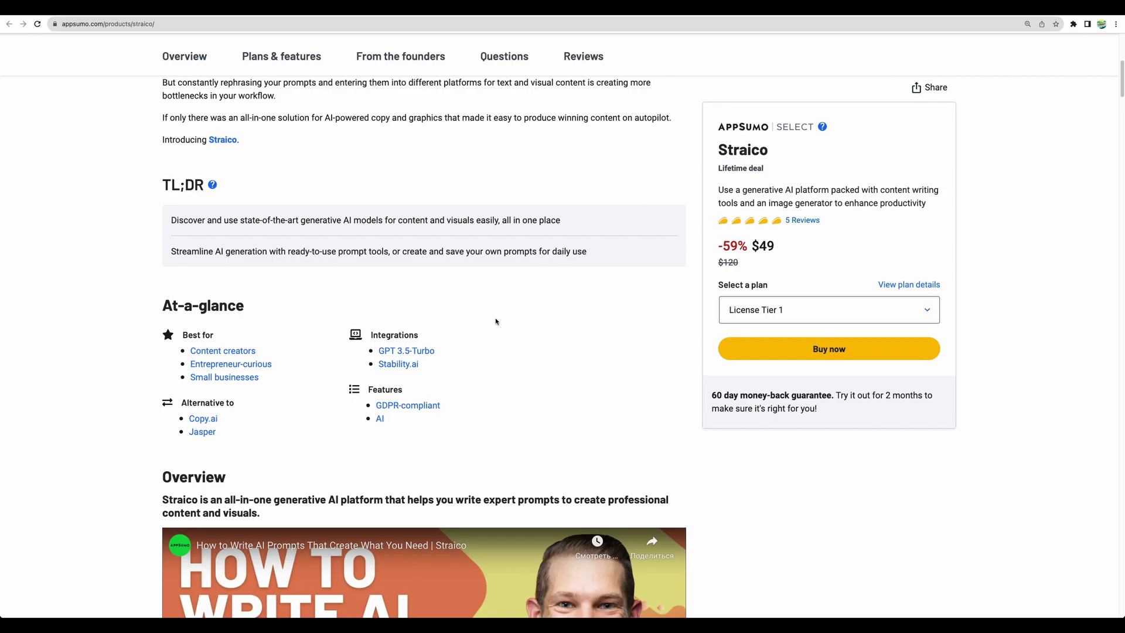
Highlight License Tier 2's heading, unlimited words per month and 500 images per month.
scroll(494, 320, "down", 4)
scroll(495, 320, "down", 8)
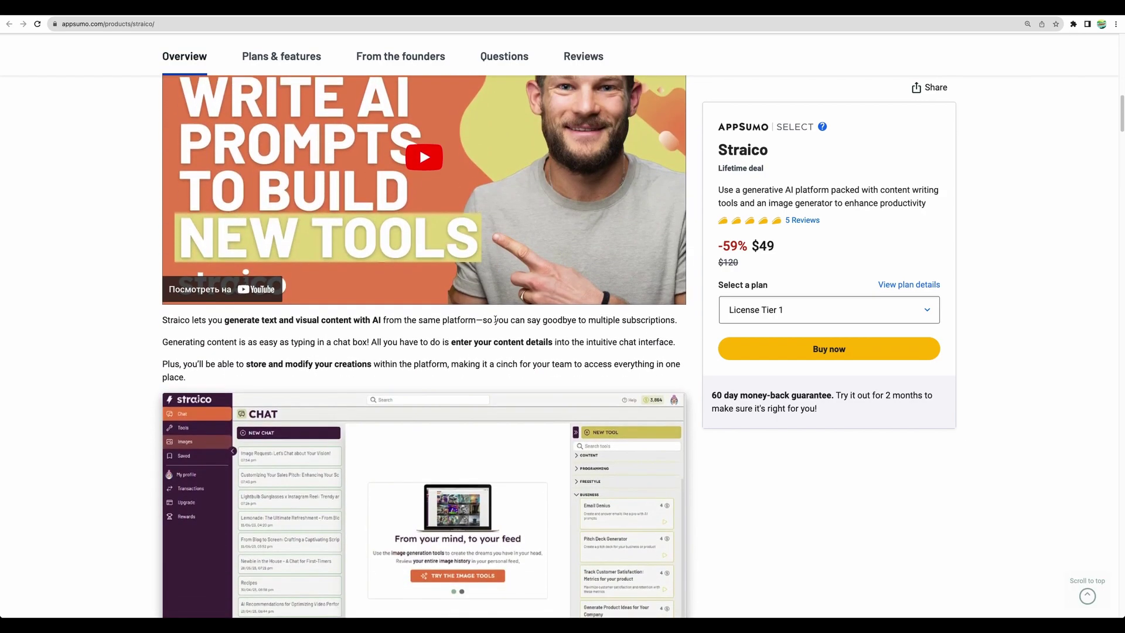
scroll(495, 323, "down", 12)
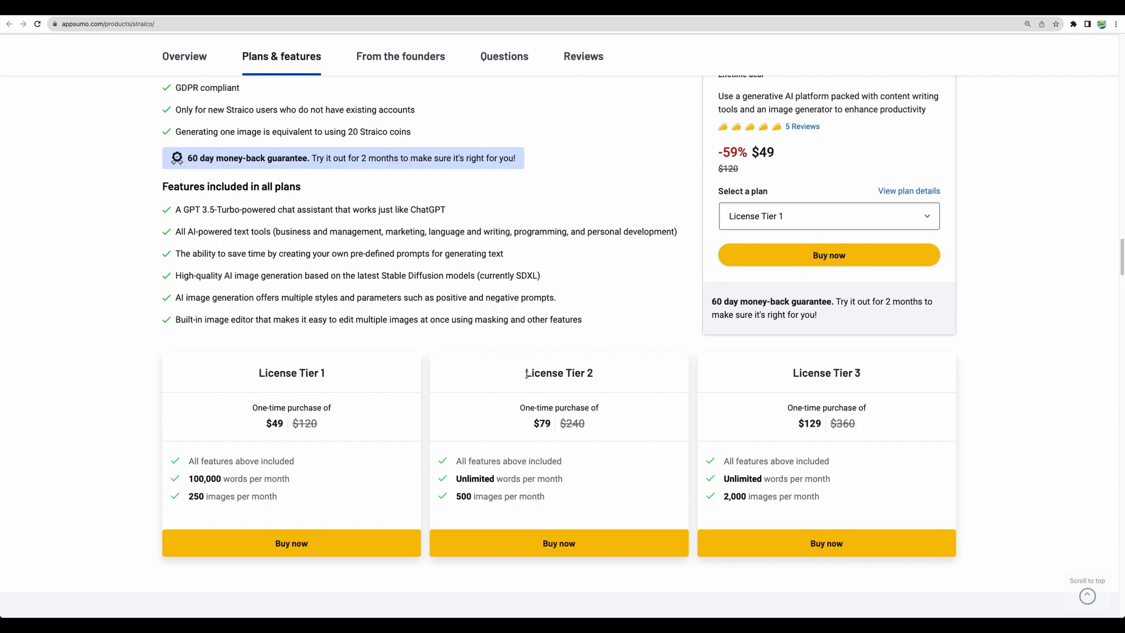
left_click_drag(524, 373, 606, 380)
left_click(606, 379)
left_click_drag(457, 479, 583, 487)
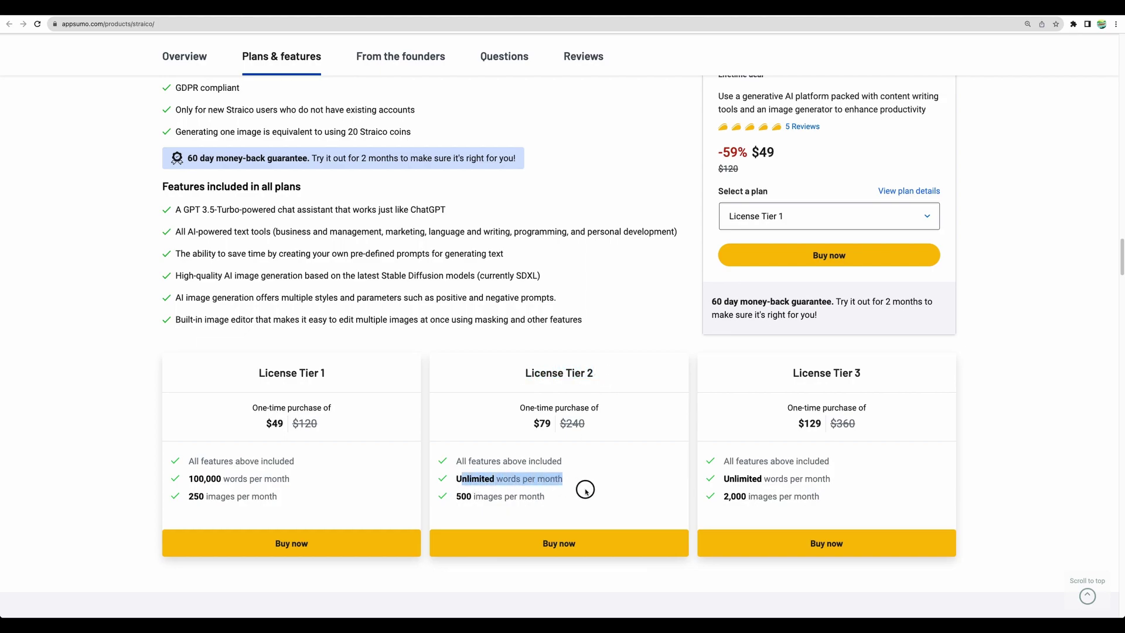
left_click(472, 502)
left_click_drag(456, 498, 577, 505)
left_click(575, 505)
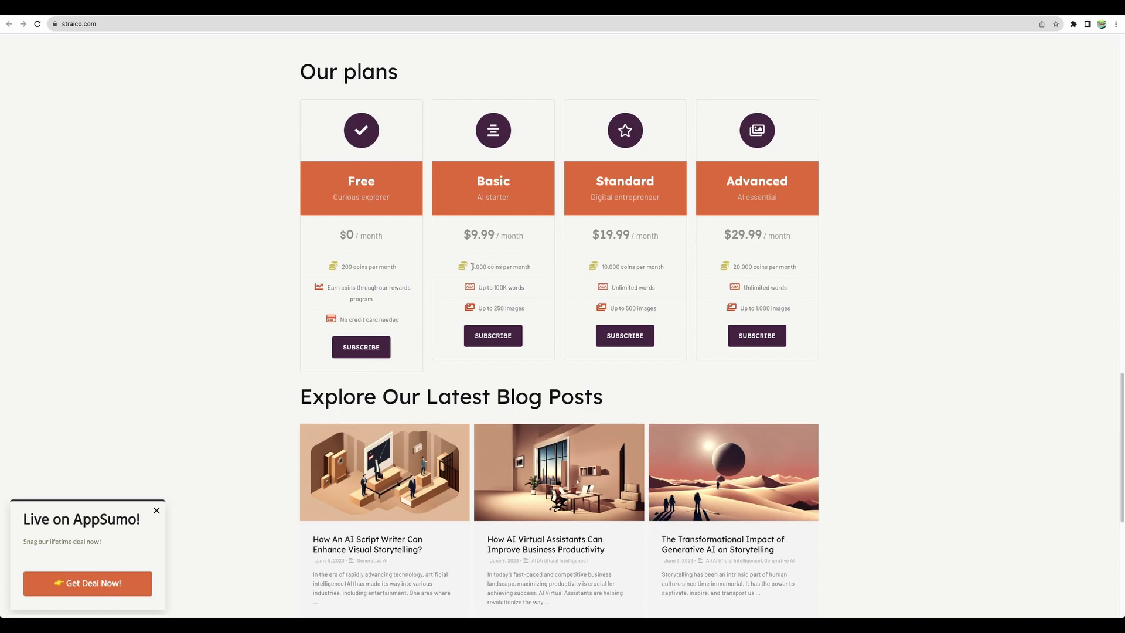
Highlight the Basic plan's coin allowance, coins per month and up to 100K words lines.
left_click_drag(471, 267, 484, 267)
left_click(484, 267)
left_click_drag(528, 267, 498, 308)
left_click(486, 276)
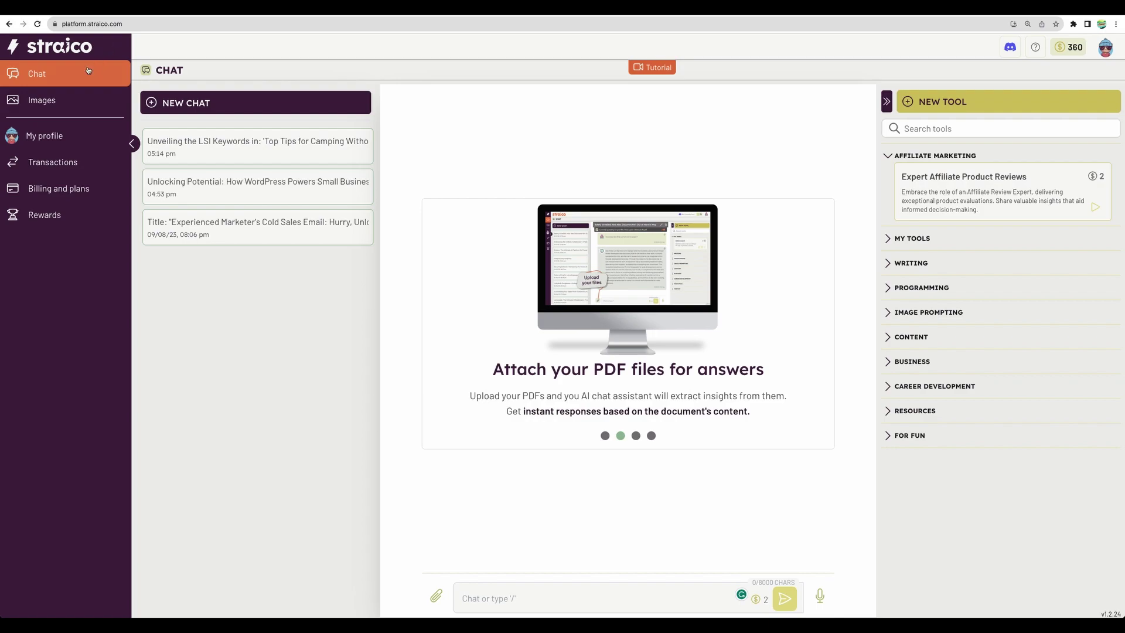
Give the avatar new hat and glasses, a grin, a squinting eye, no freckles and long blonde hair, then save.
left_click(60, 108)
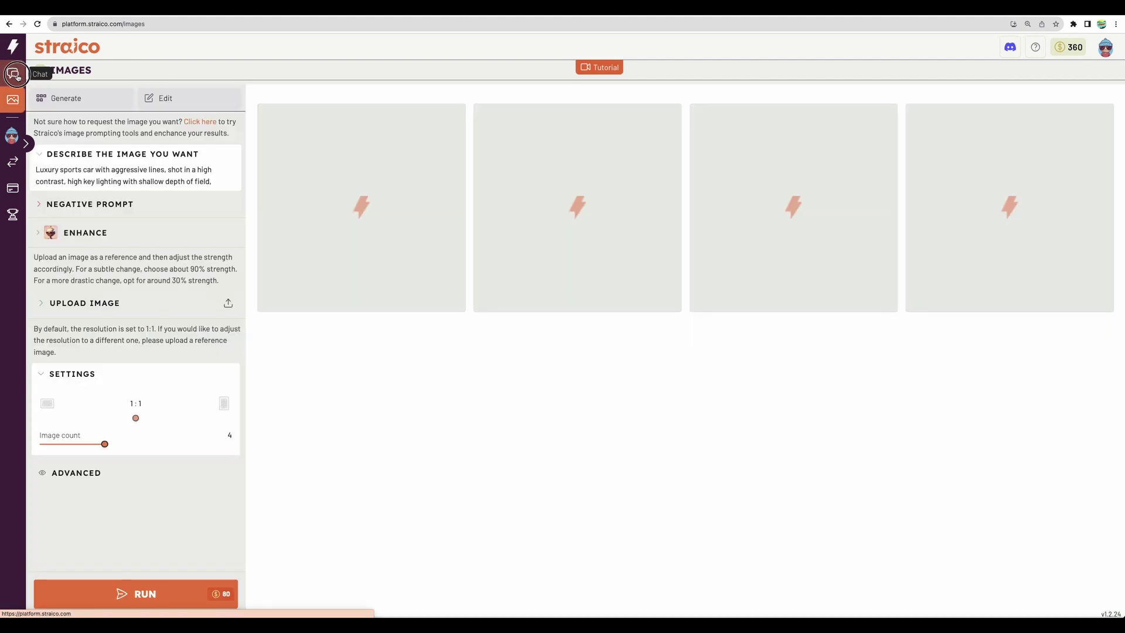
left_click(12, 135)
left_click(330, 205)
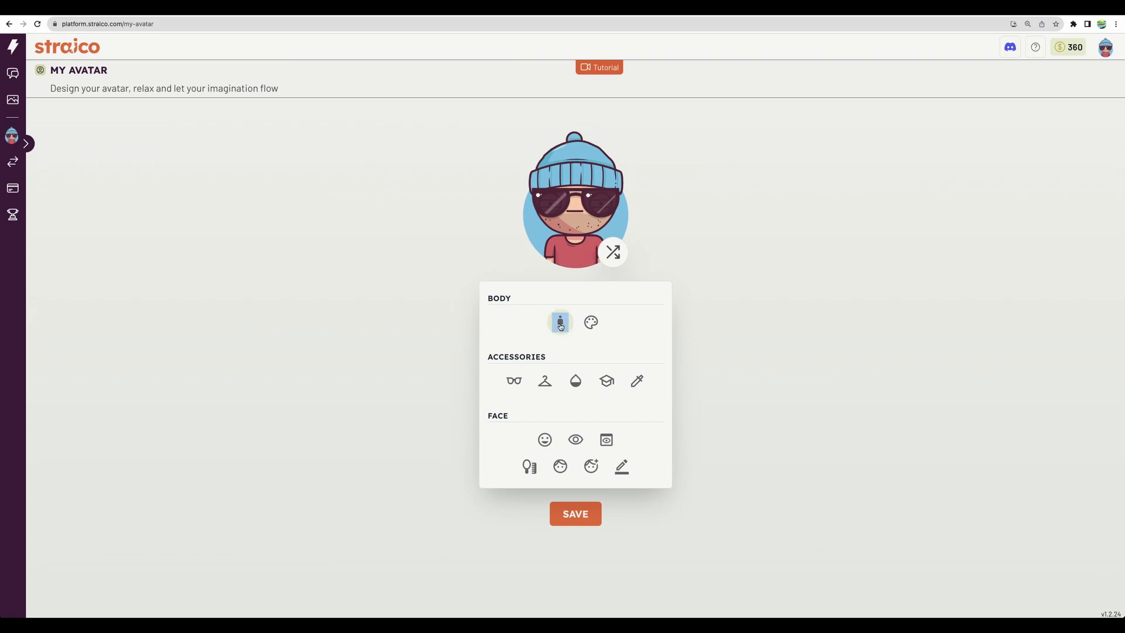
left_click(608, 384)
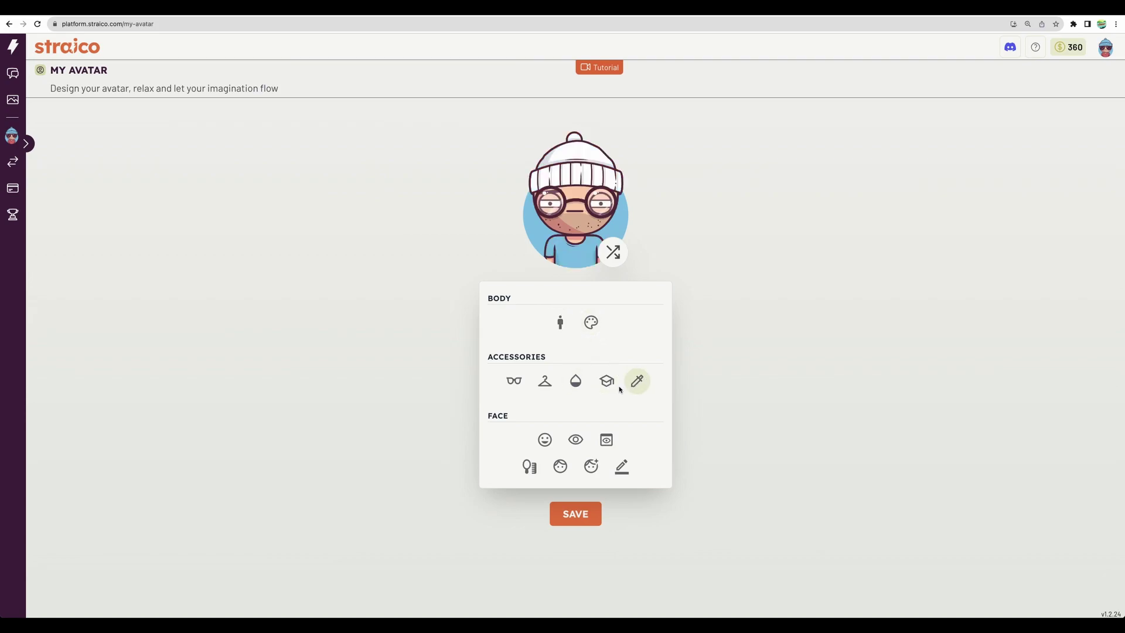
left_click(545, 440)
left_click(575, 440)
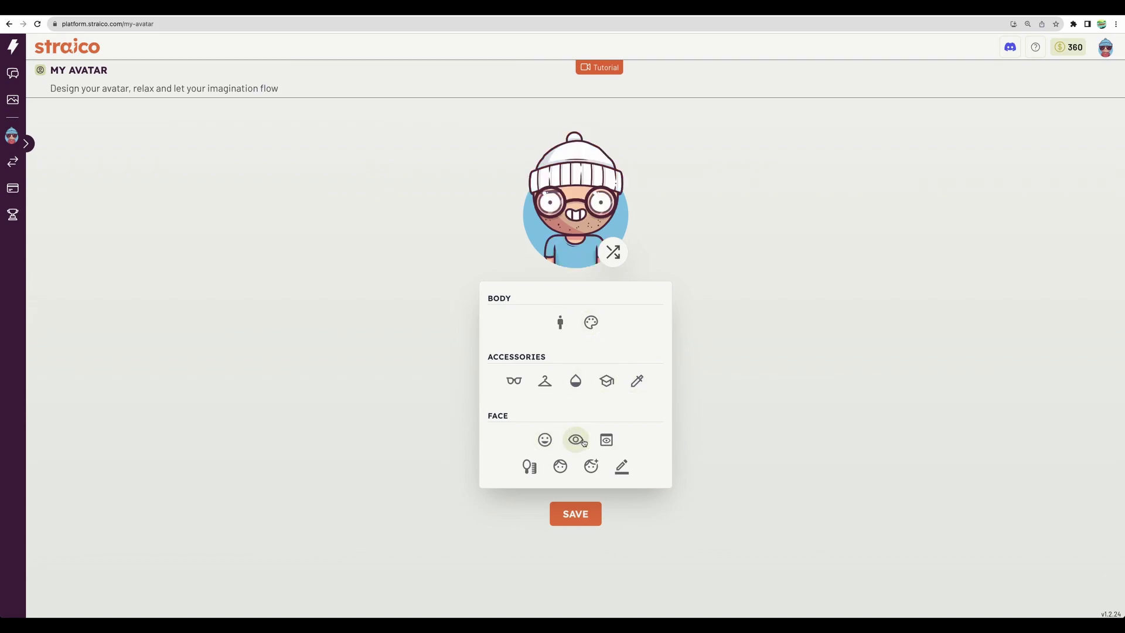
left_click(530, 466)
left_click(561, 466)
left_click(575, 440)
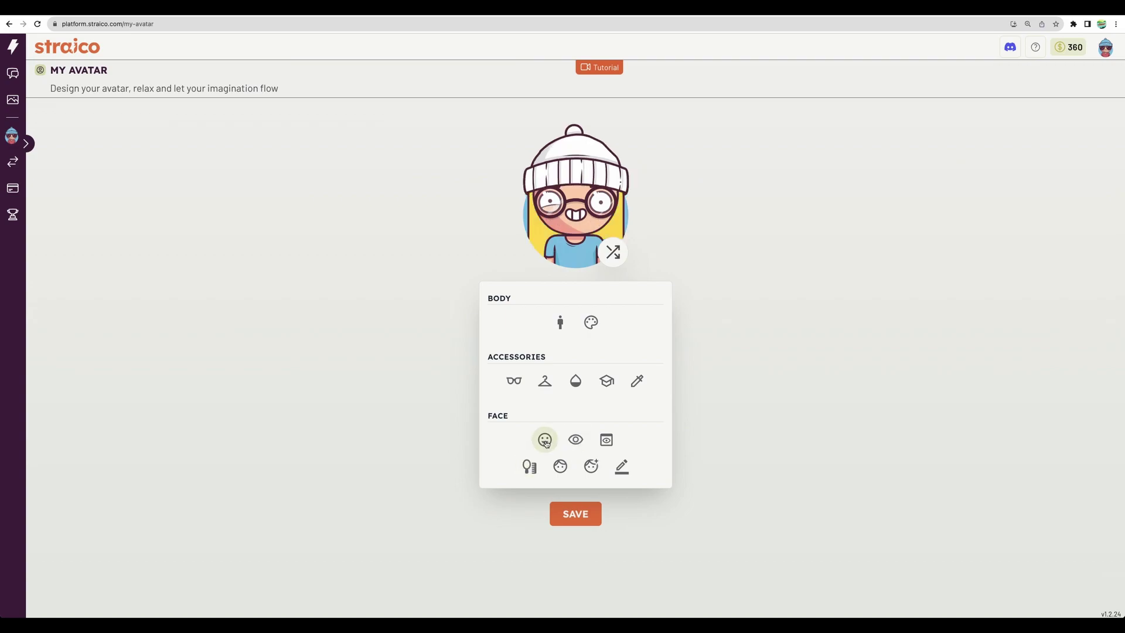
left_click(576, 439)
left_click(576, 513)
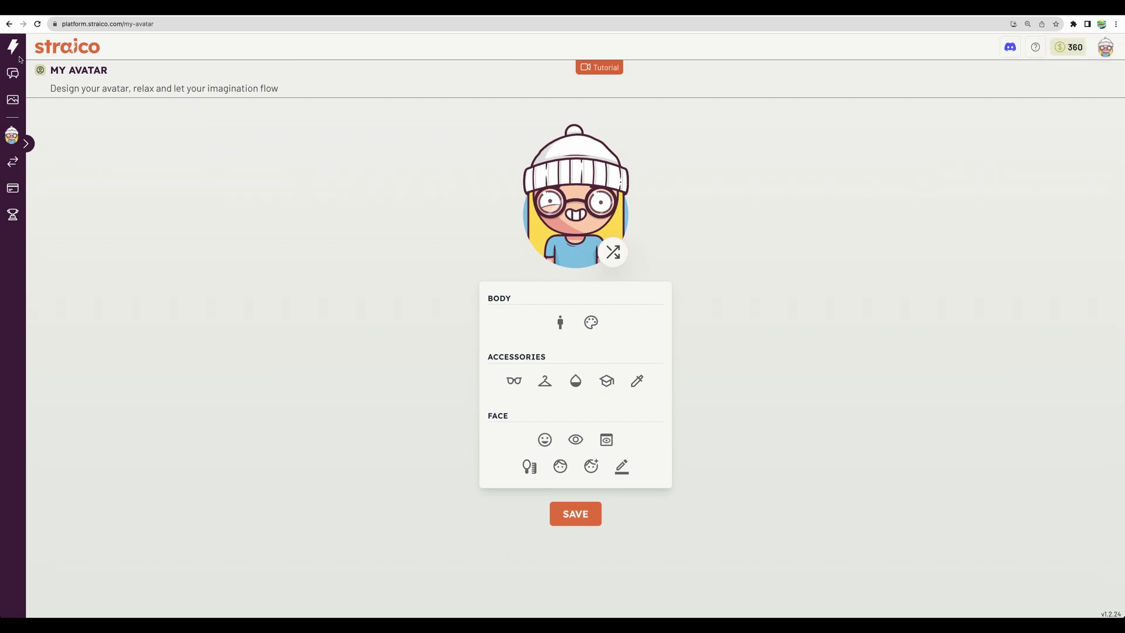
left_click(13, 73)
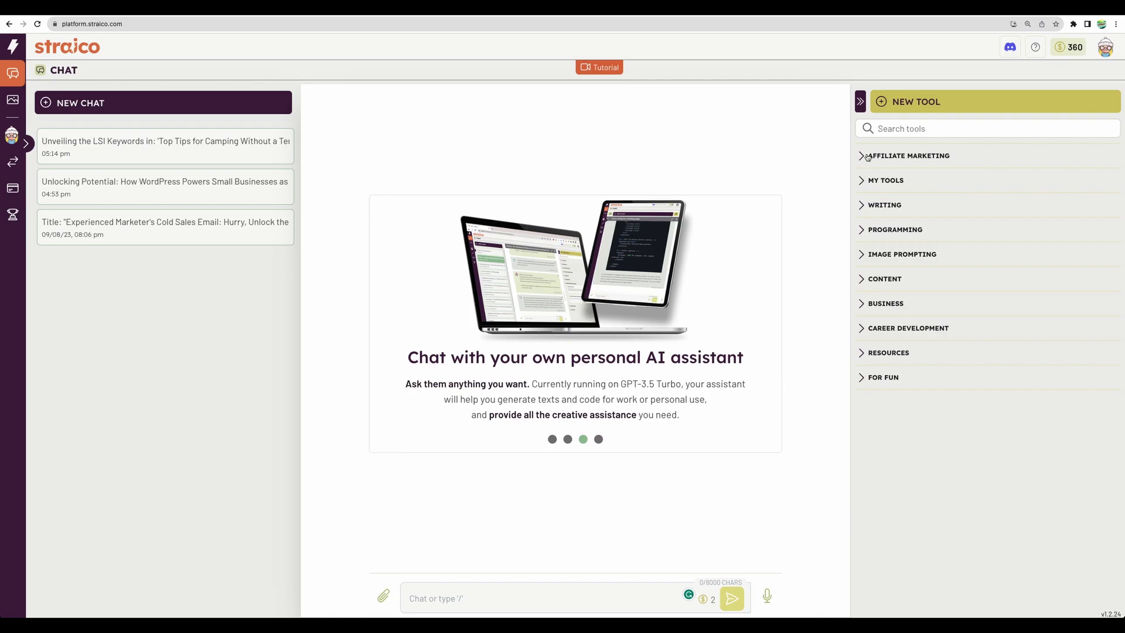
Expand the WRITING, IMAGE PROMPTING and CONTENT tool categories.
left_click(867, 206)
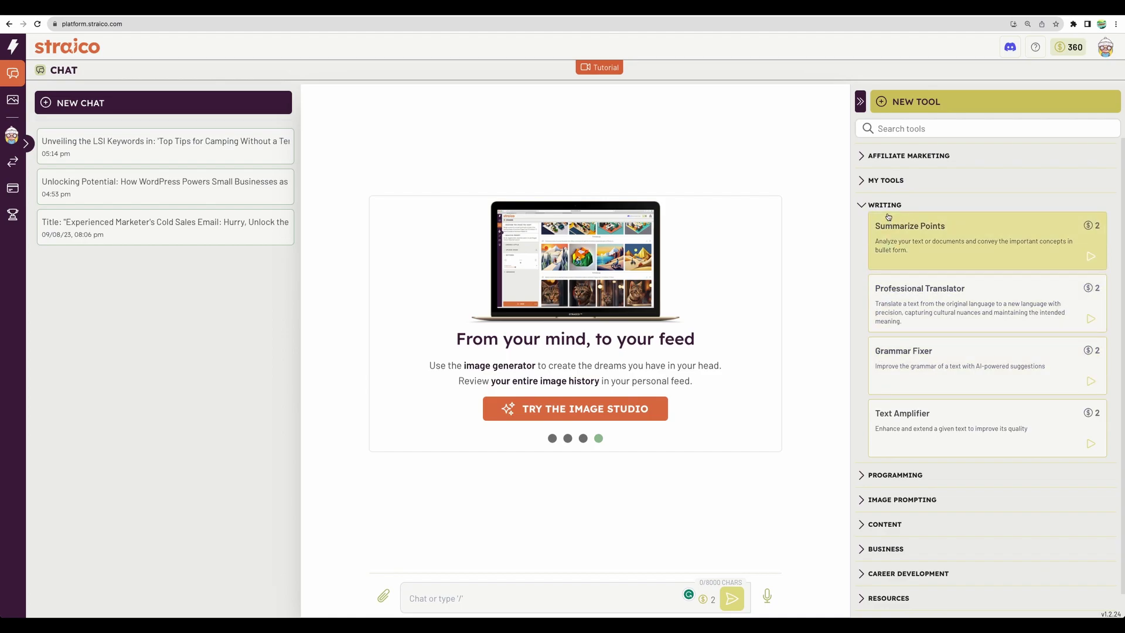
scroll(914, 410, "down", 3)
left_click(911, 359)
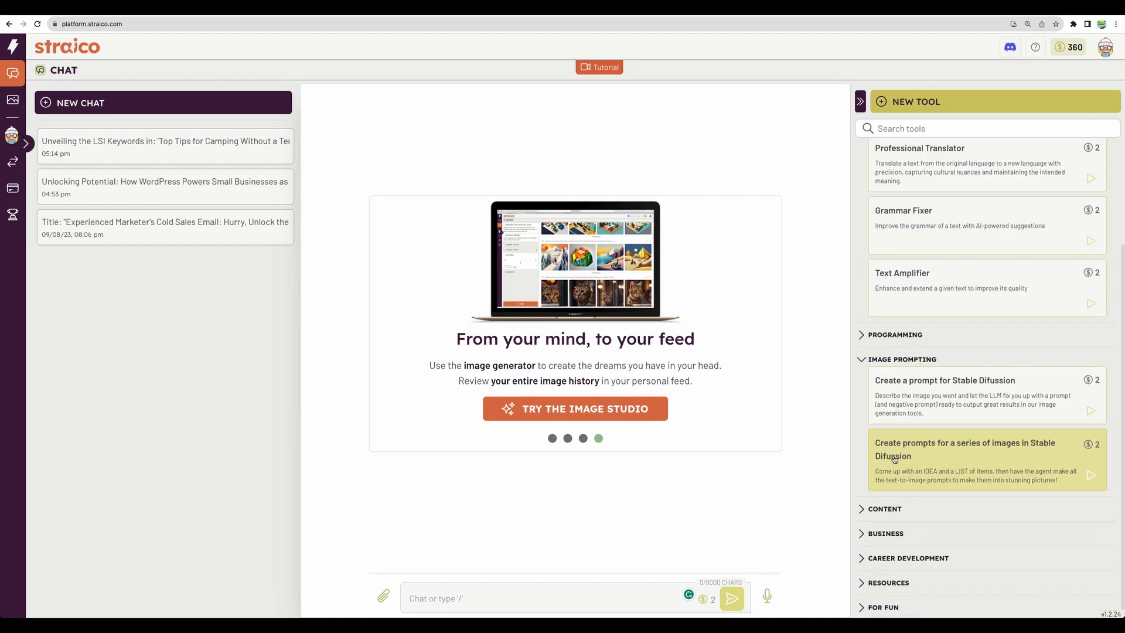
left_click(861, 502)
scroll(890, 463, "down", 5)
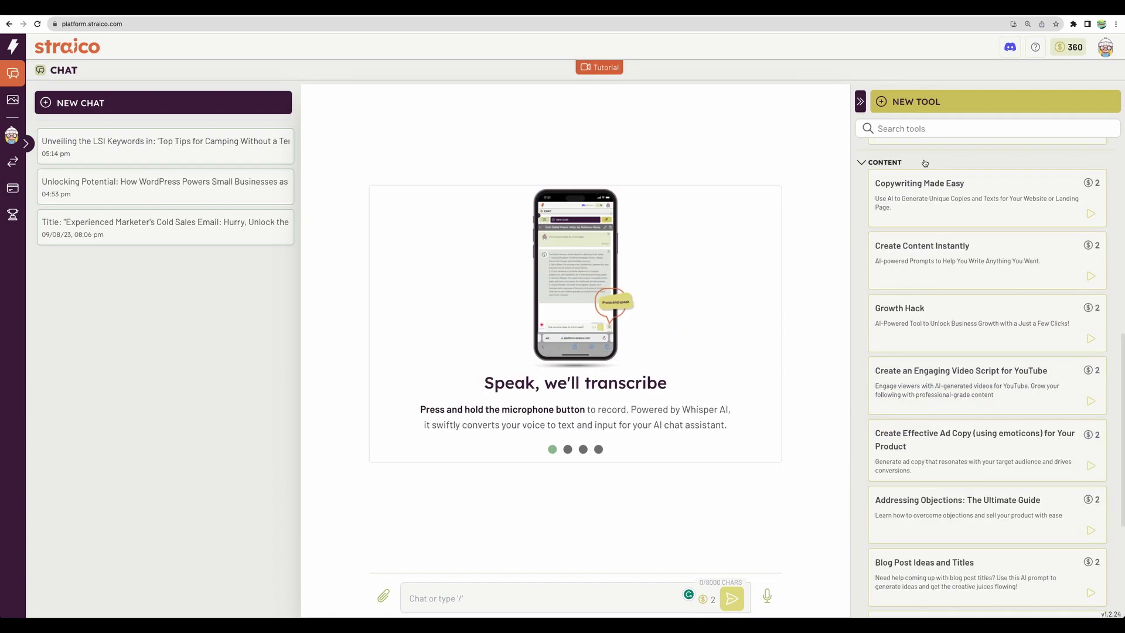
Look at the Create Content Instantly tool's form, then close it.
left_click(925, 259)
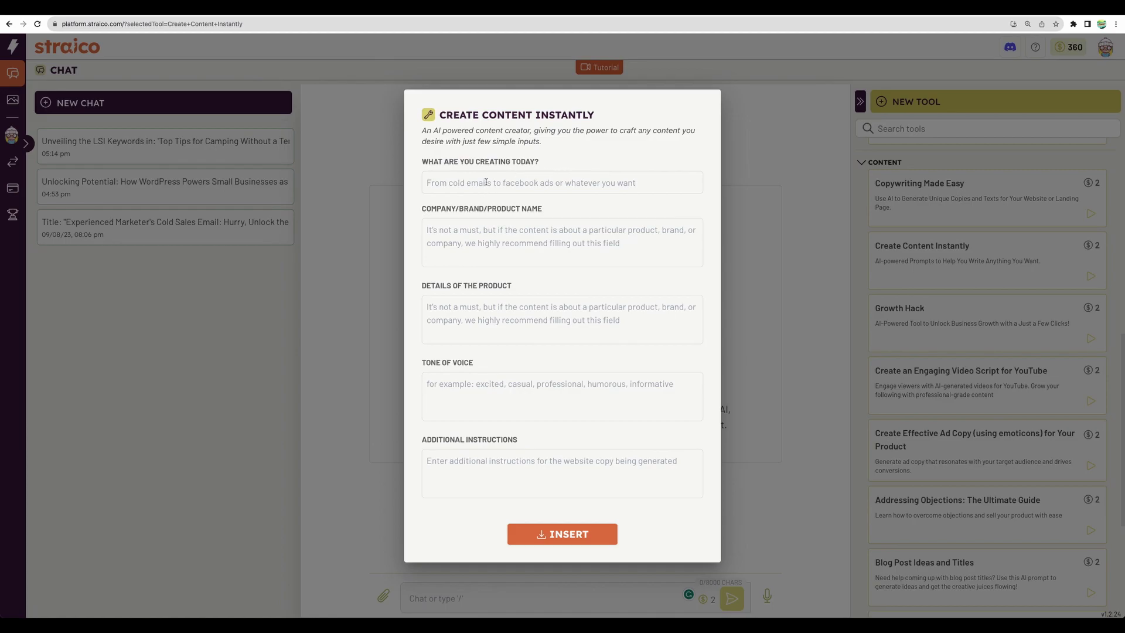
left_click(504, 463)
left_click(793, 239)
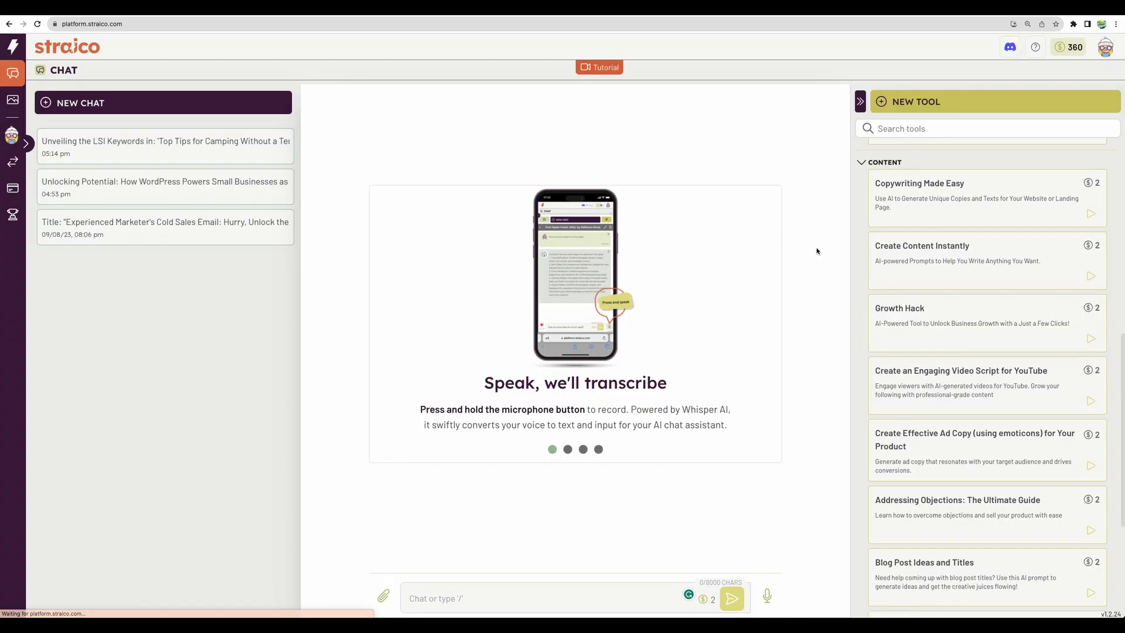
scroll(954, 352, "down", 5)
Enter 'rent caravans' as the Generate Business Ideas topic.
left_click(954, 442)
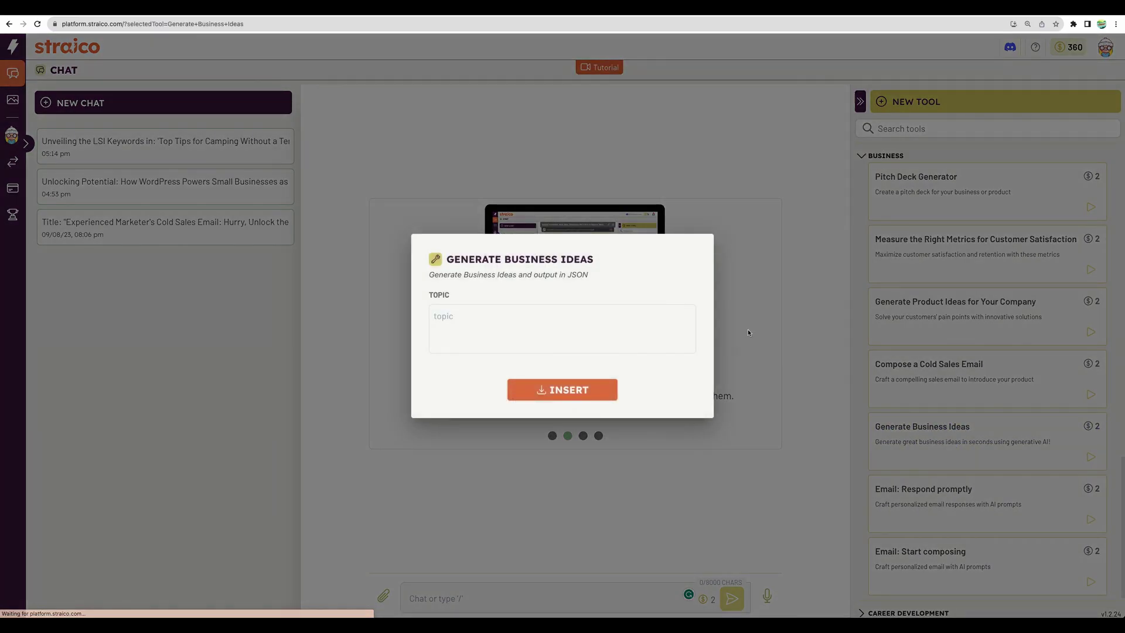
left_click(608, 328)
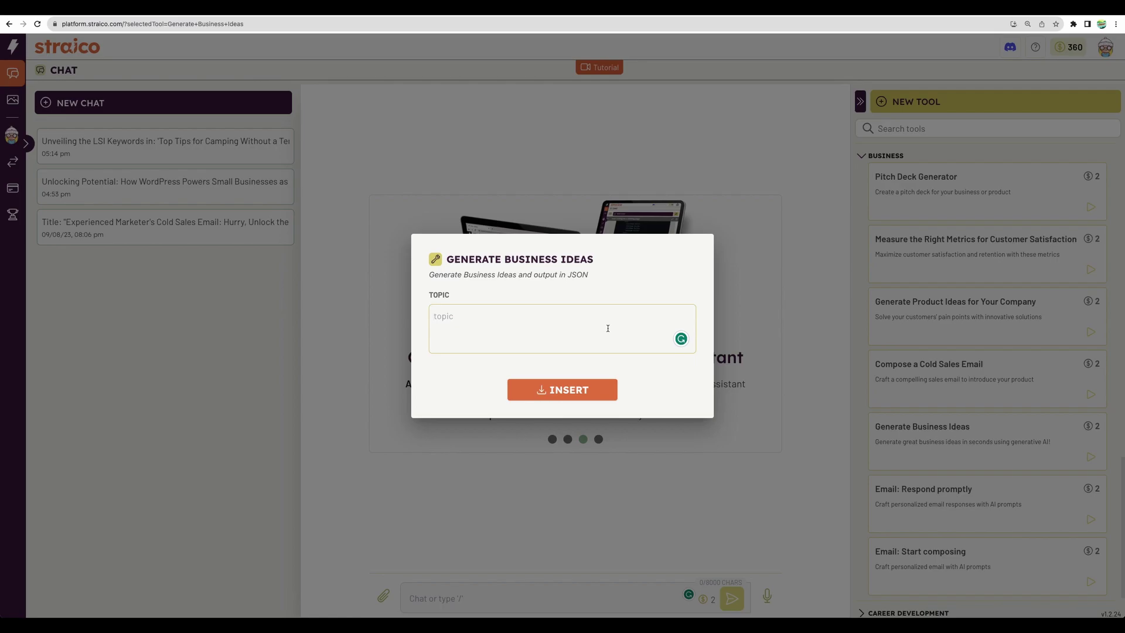
type("rent caravans \"\"\".")
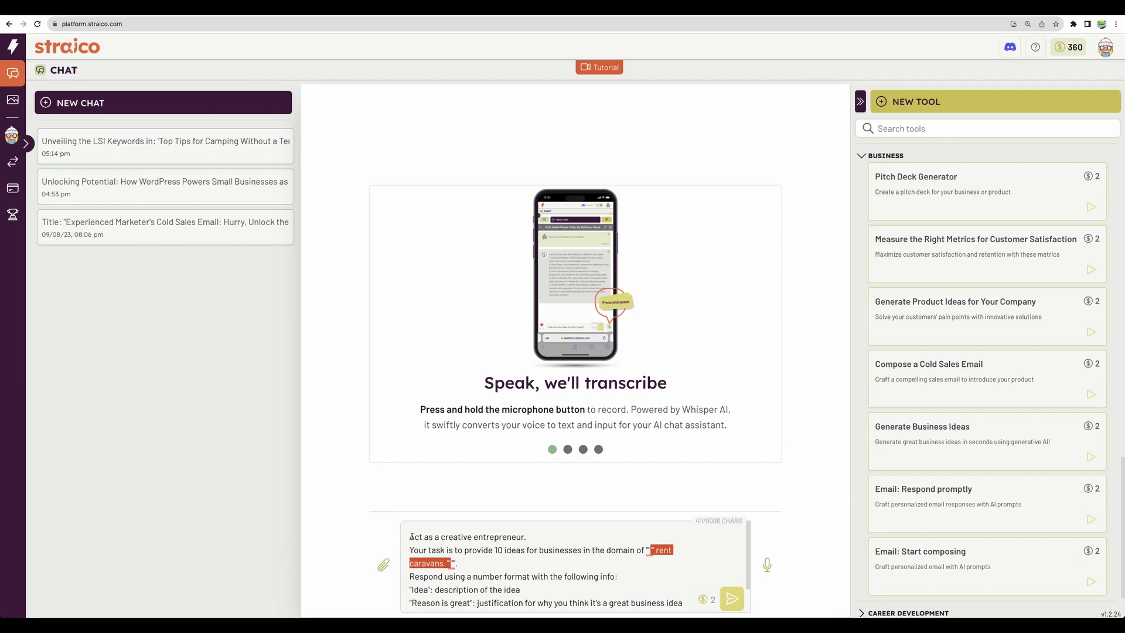
Check the inserted business-ideas prompt's opening and task lines in the chat box.
left_click_drag(411, 537, 447, 551)
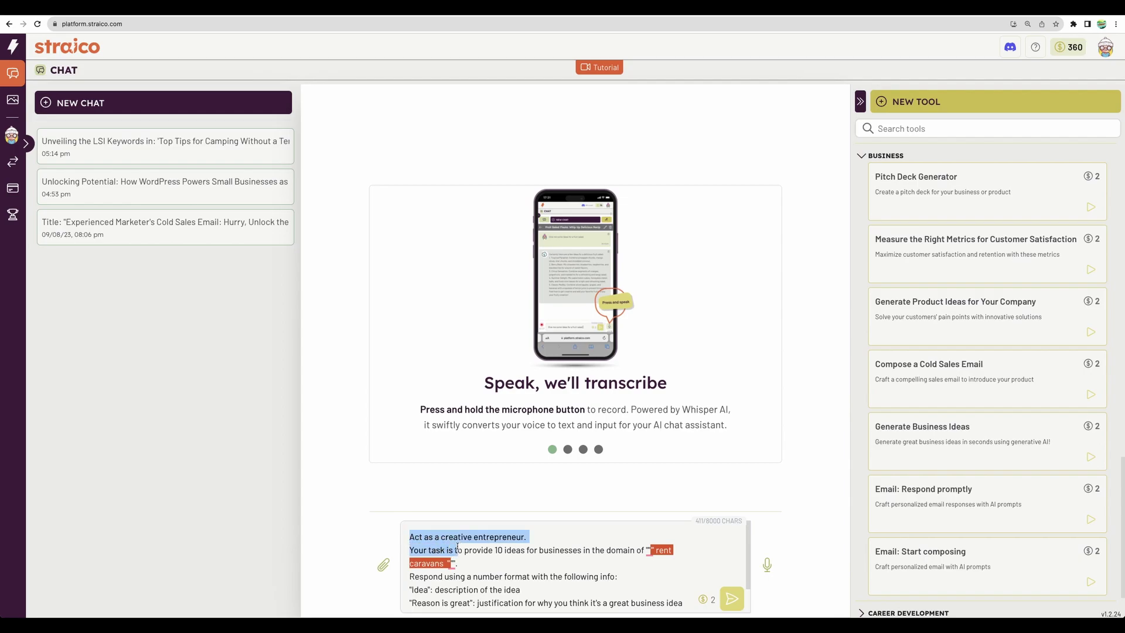
left_click(452, 537)
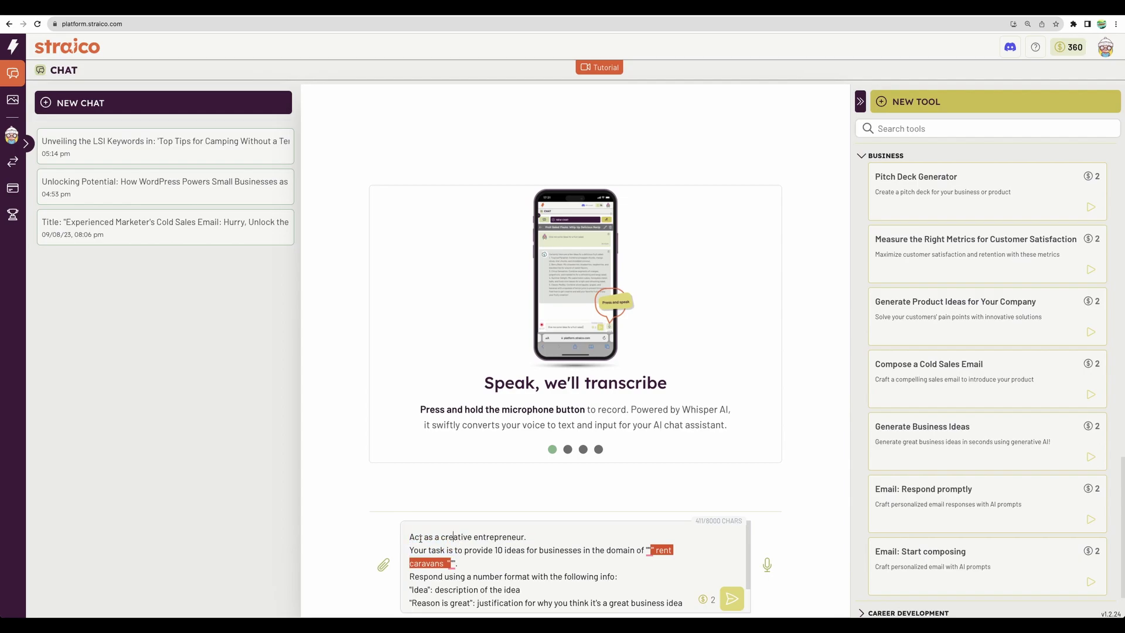
left_click_drag(427, 551, 524, 551)
left_click(449, 549)
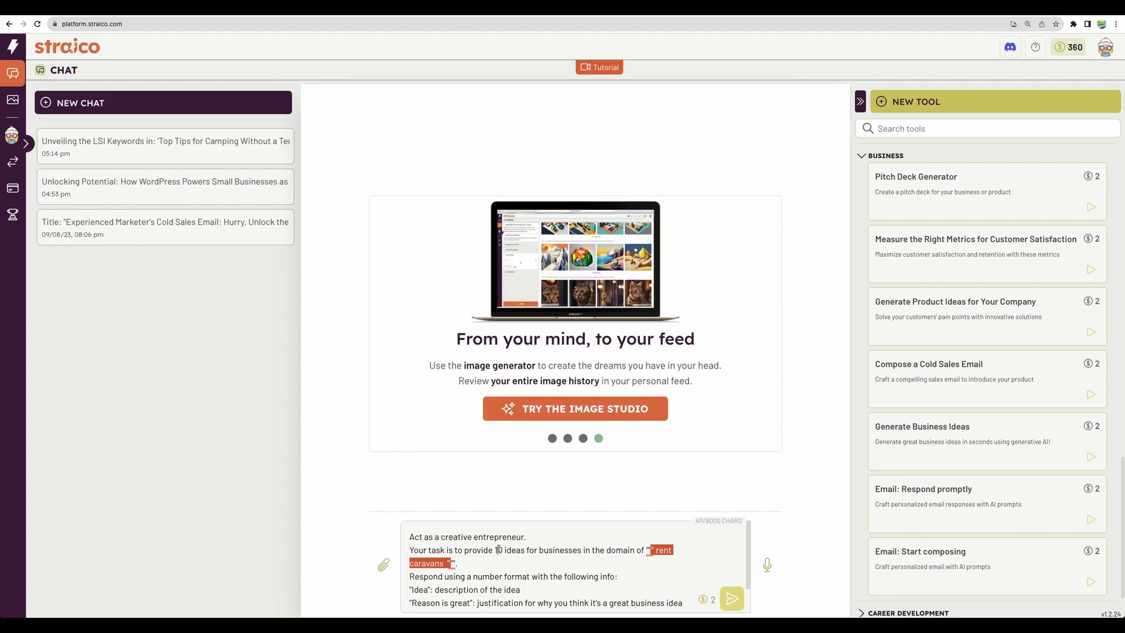
scroll(495, 547, "down", 2)
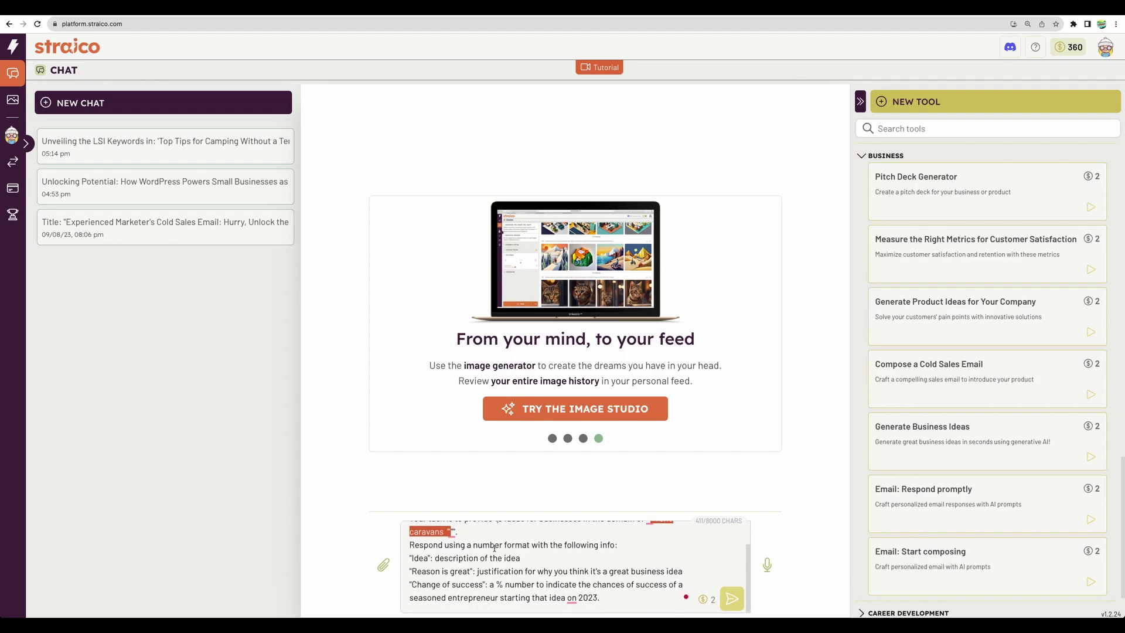
Send the caravan business-ideas prompt and skip the animation to show the full reply.
left_click(731, 599)
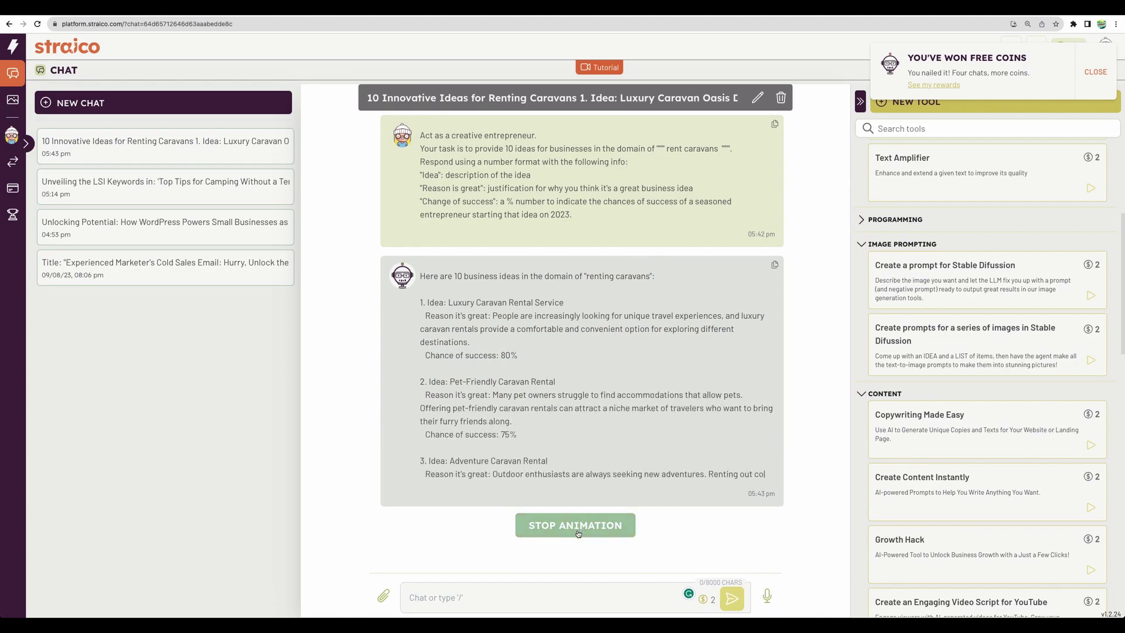
left_click(578, 525)
scroll(585, 461, "down", 10)
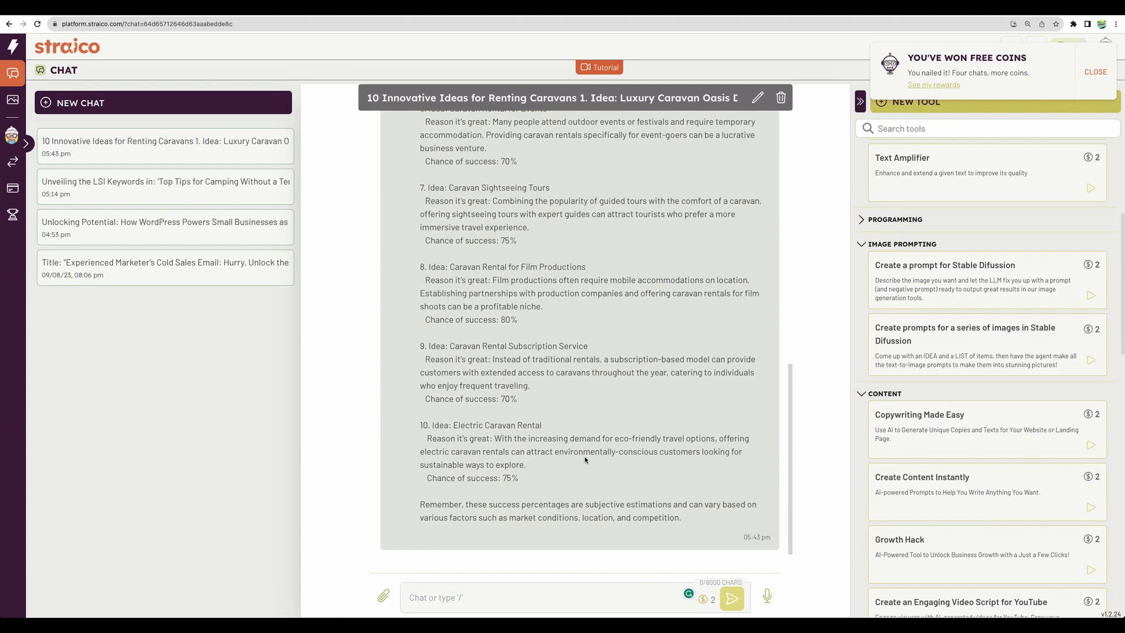
scroll(585, 456, "up", 7)
Review the ten caravan ideas, highlighting the Adventure Caravan Rental idea.
left_click_drag(431, 290, 520, 369)
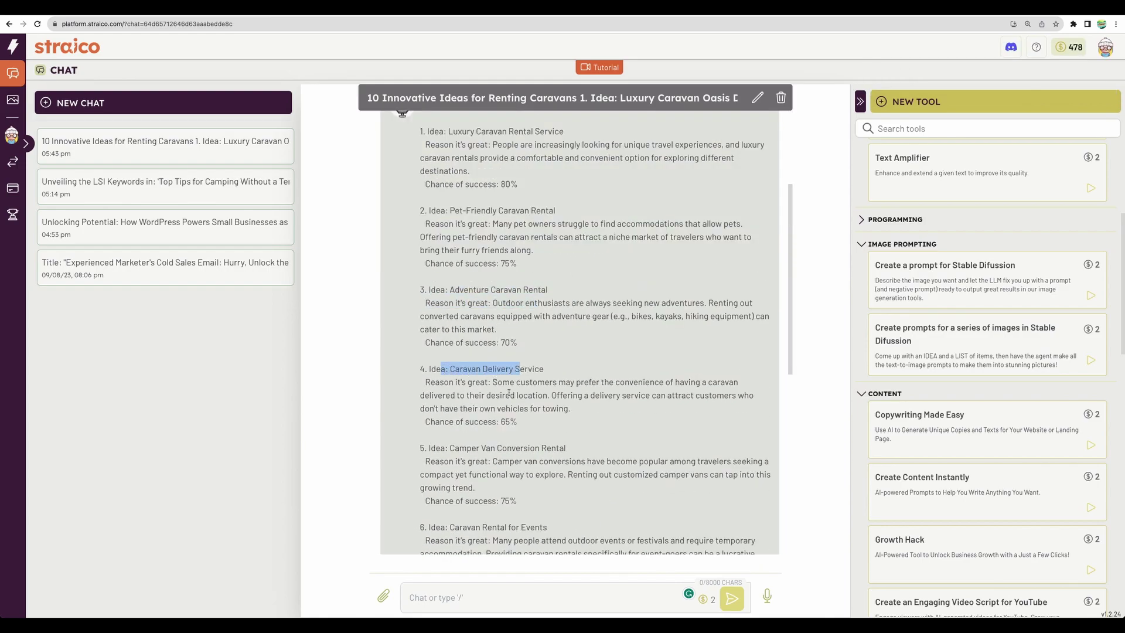
left_click_drag(449, 447, 566, 447)
scroll(524, 446, "up", 3)
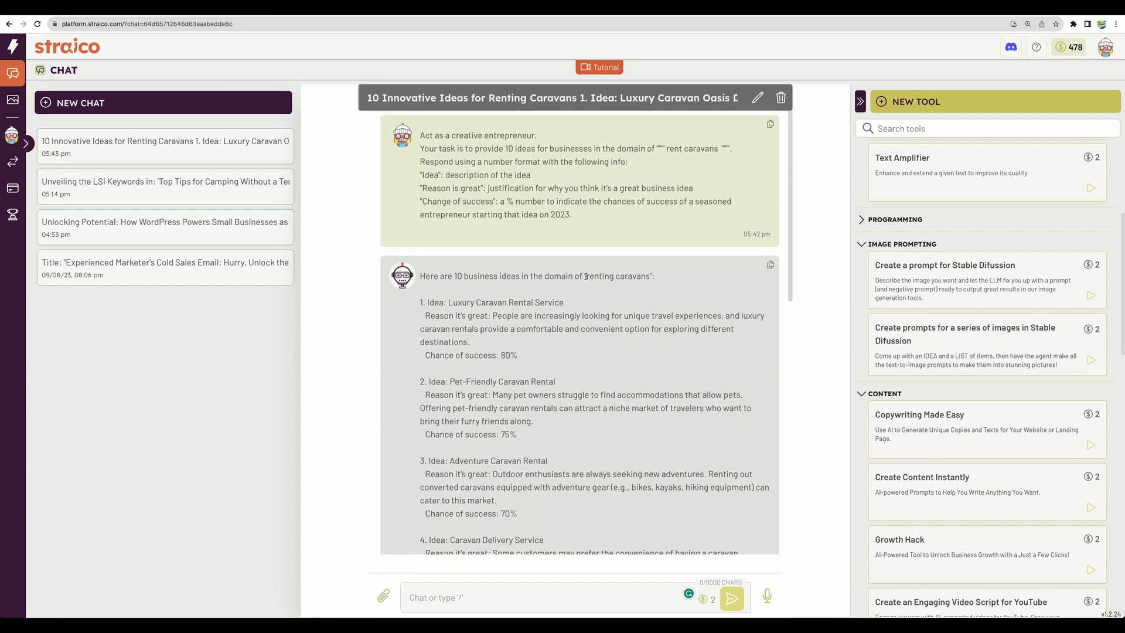
left_click_drag(586, 277, 640, 278)
scroll(527, 316, "down", 1)
scroll(504, 286, "up", 1)
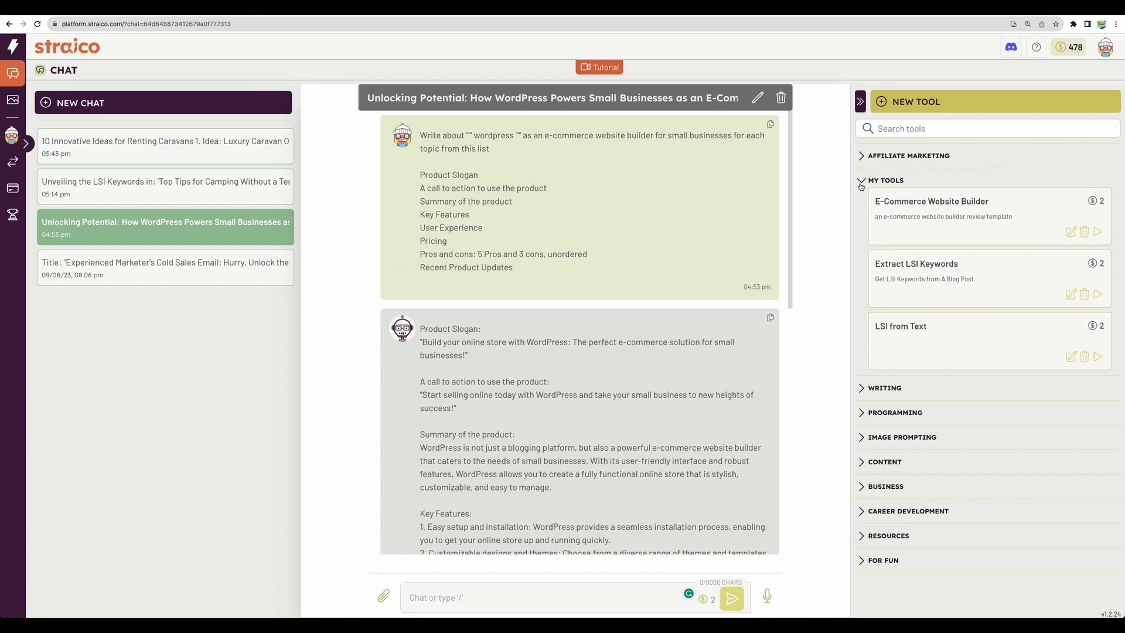
left_click(884, 105)
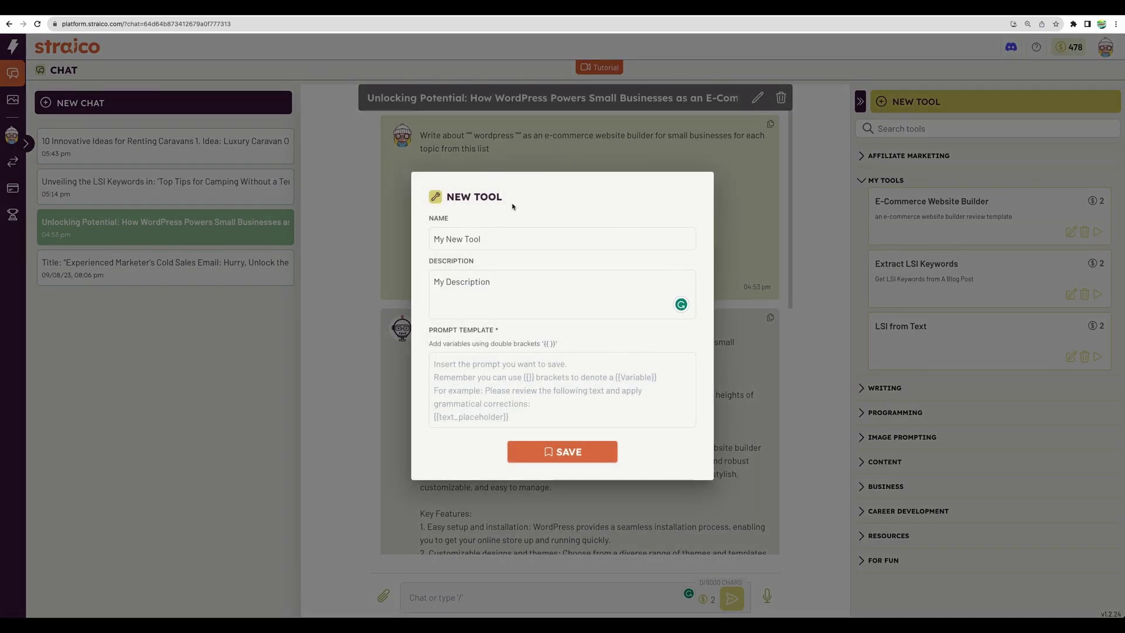
left_click(478, 366)
type("Get LSI keywords from this text - {{Content}}")
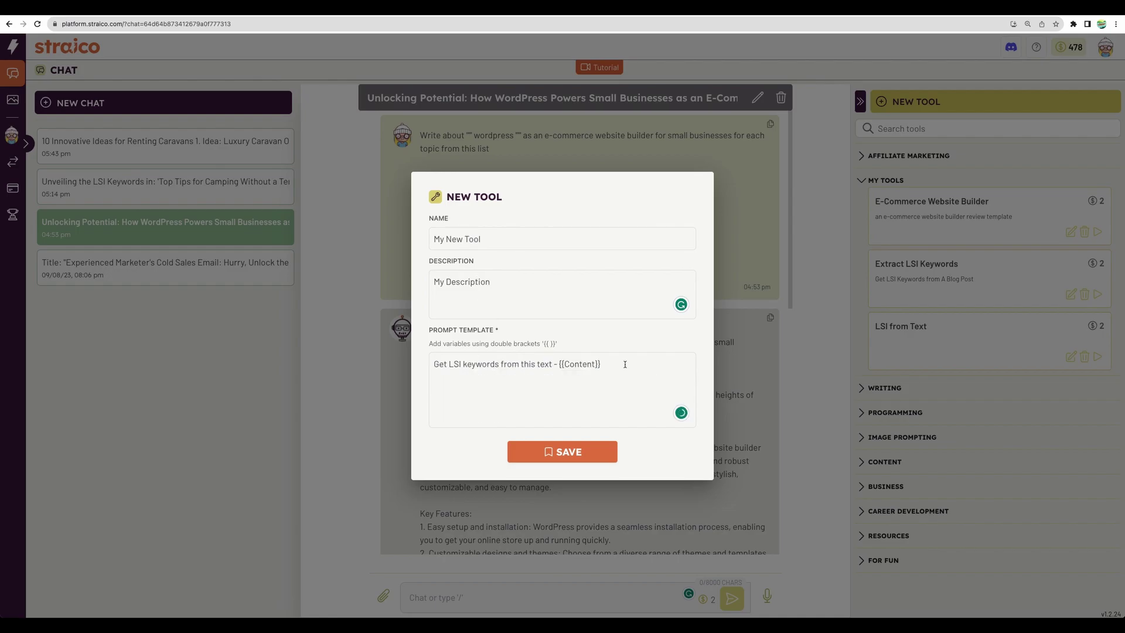
left_click_drag(601, 364, 558, 364)
left_click(852, 248)
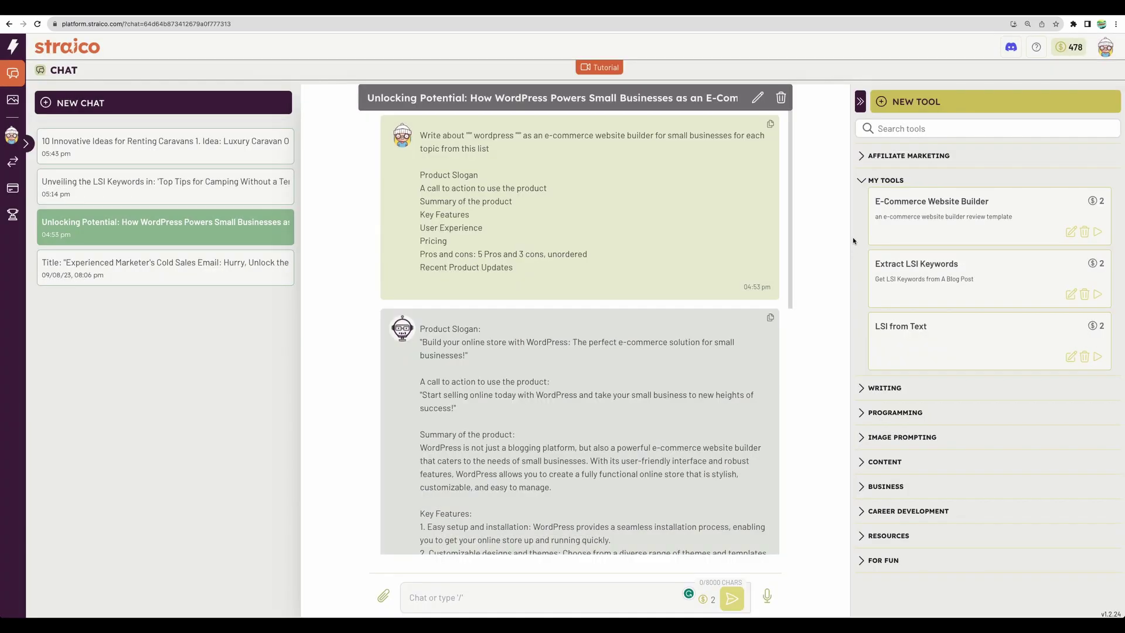
left_click(1070, 232)
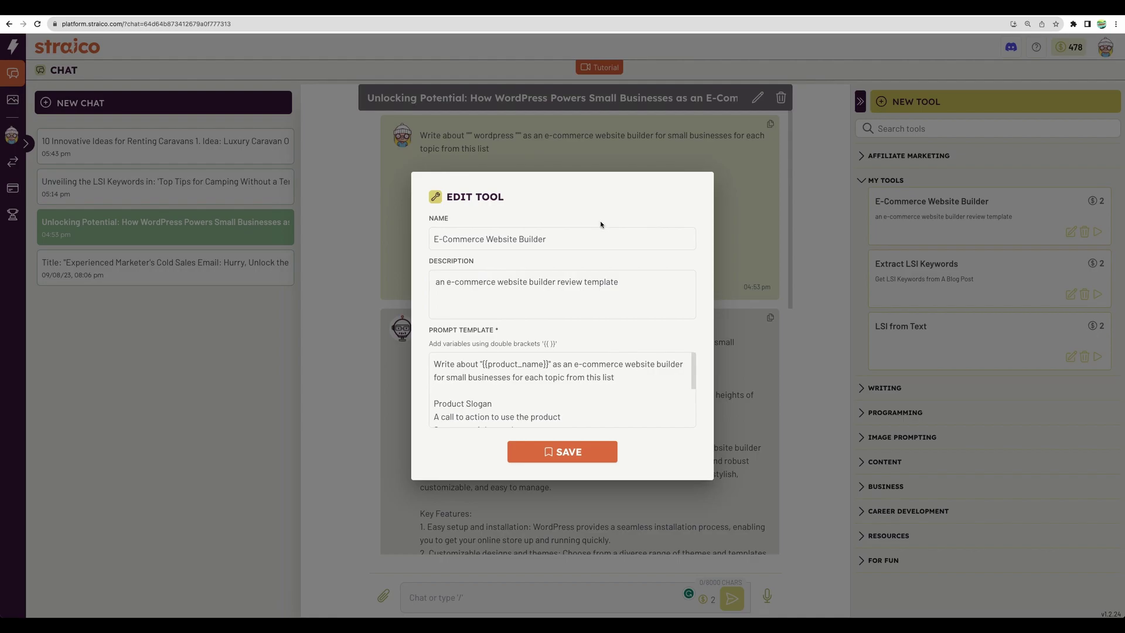
scroll(512, 390, "down", 5)
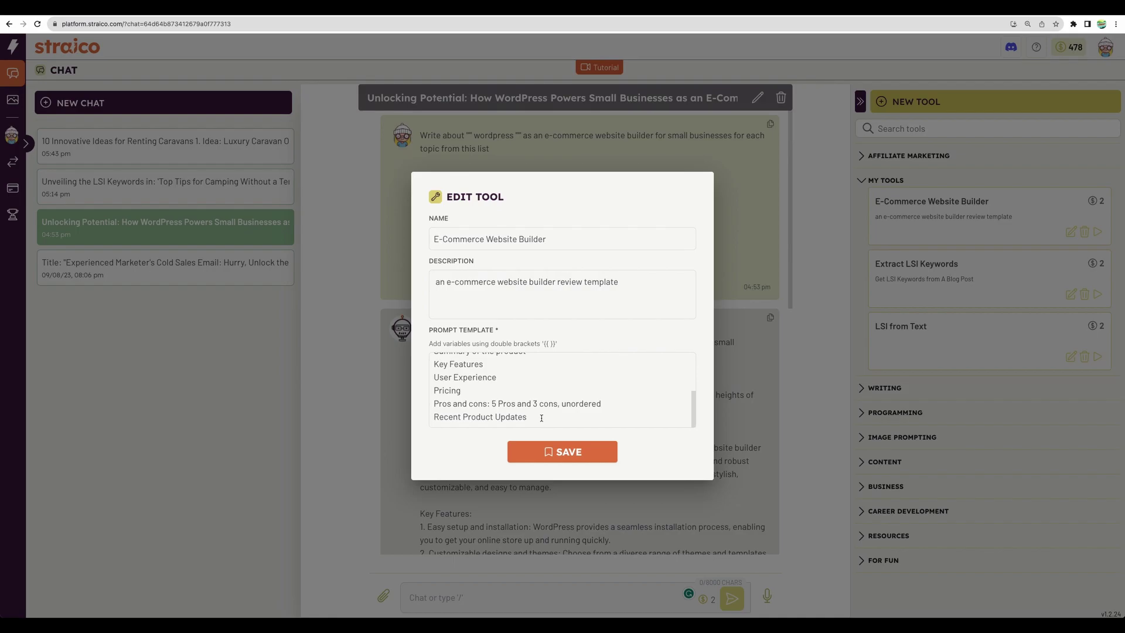
scroll(527, 394, "up", 5)
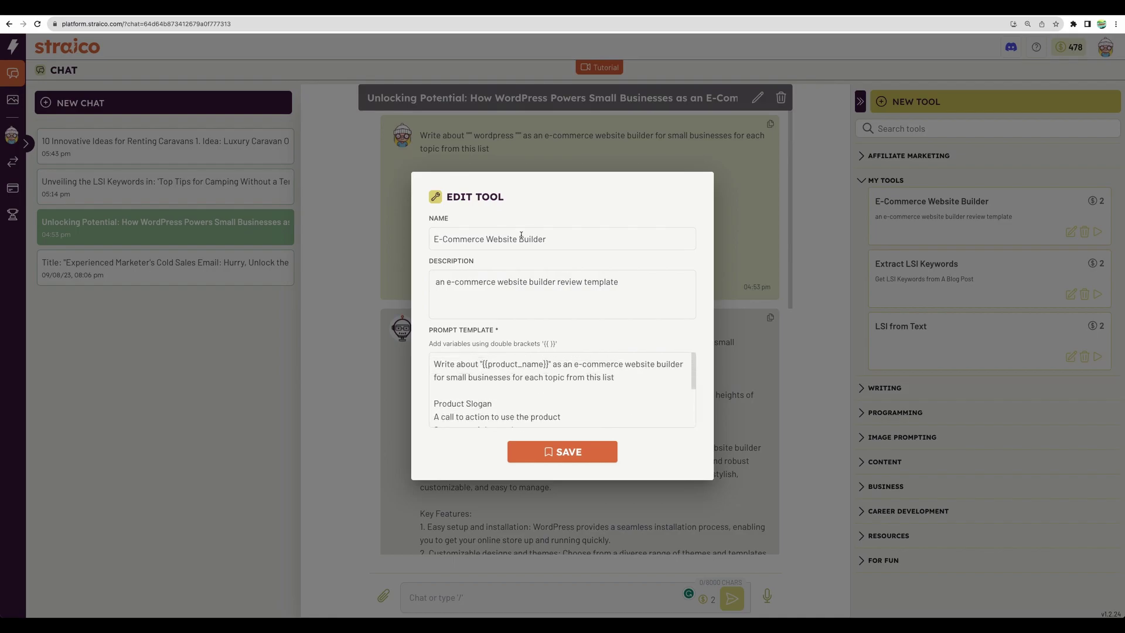
left_click_drag(441, 239, 565, 244)
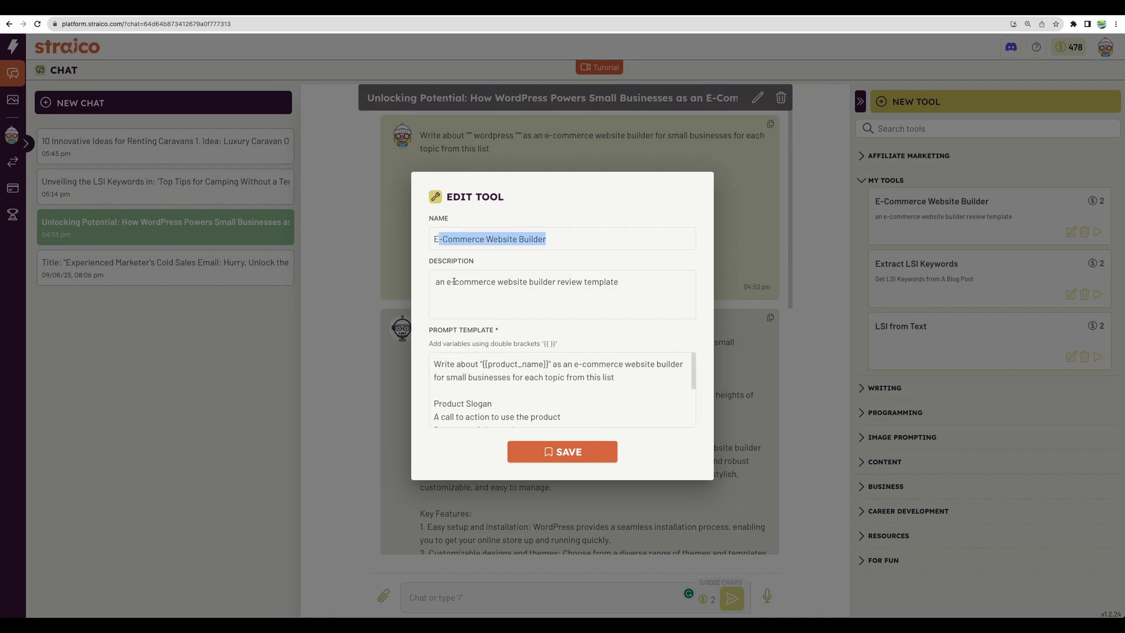
left_click_drag(453, 282, 620, 283)
left_click(615, 282)
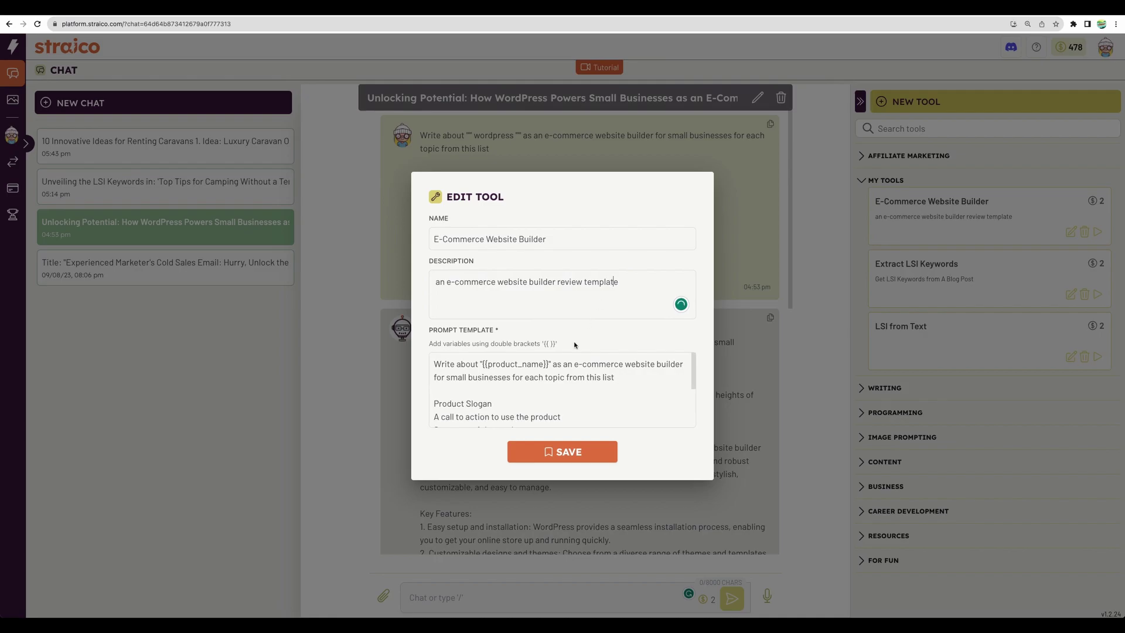
left_click(443, 365)
left_click_drag(483, 364, 528, 397)
scroll(527, 397, "down", 1)
left_click(528, 368)
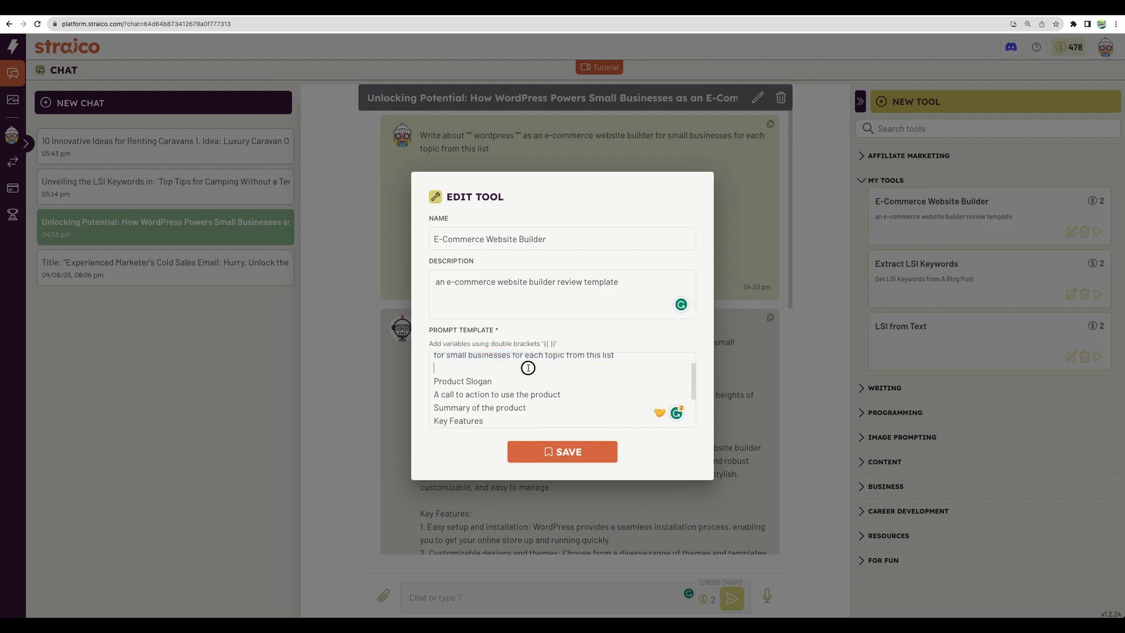
left_click_drag(455, 373, 514, 407)
left_click(514, 407)
left_click_drag(446, 383, 503, 396)
scroll(515, 395, "down", 1)
scroll(468, 395, "down", 2)
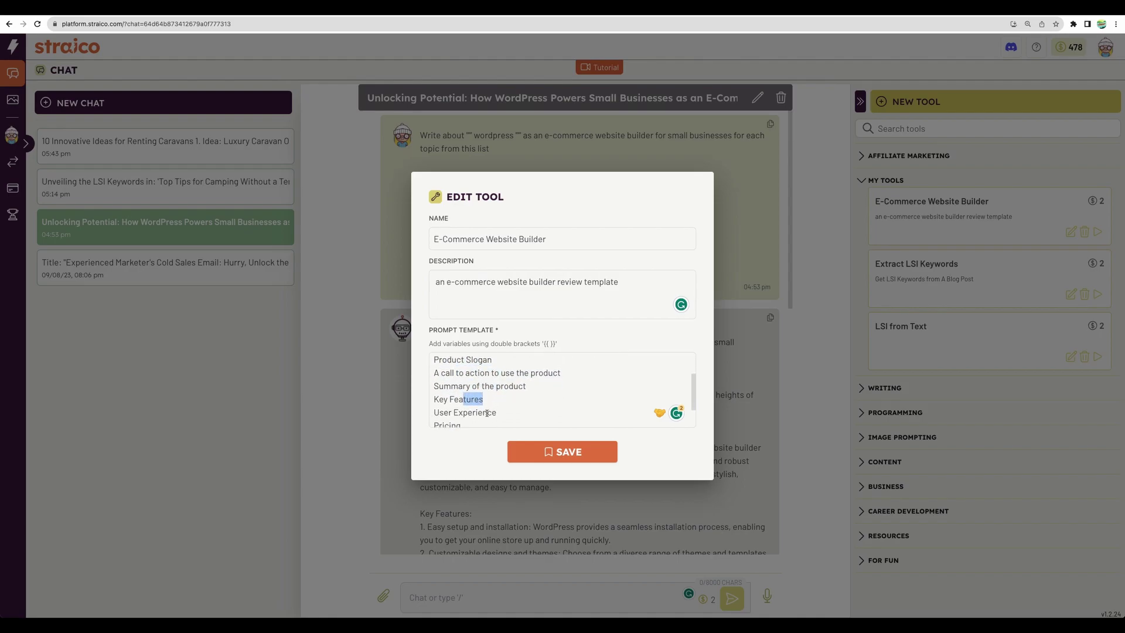
left_click(488, 395)
scroll(468, 398, "down", 1)
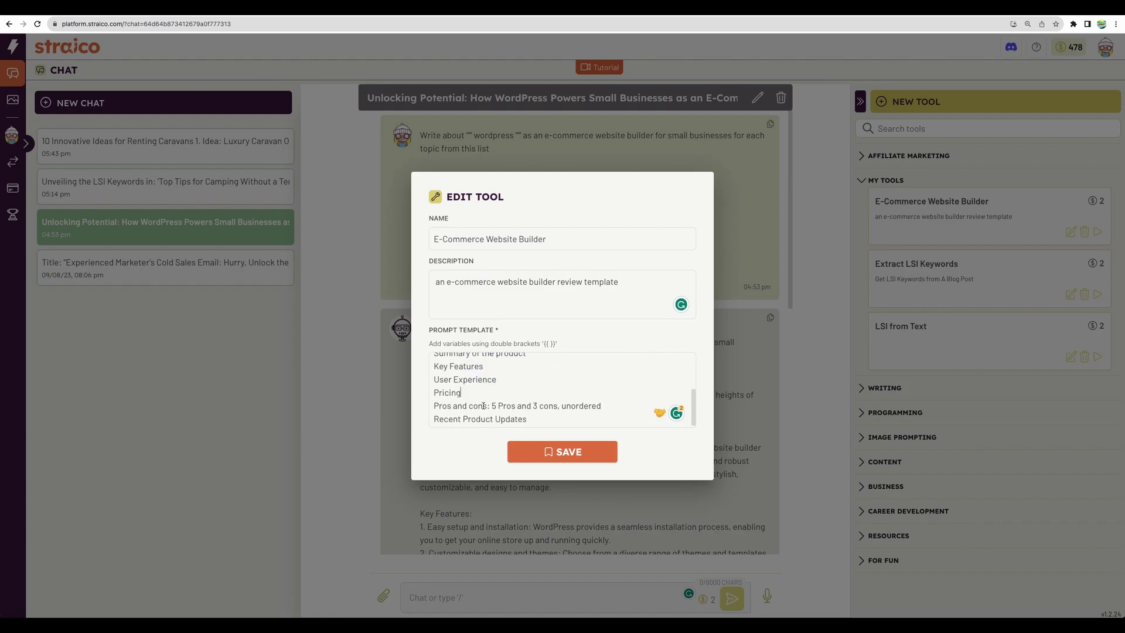
left_click_drag(468, 403, 515, 404)
left_click(515, 405)
left_click(497, 404)
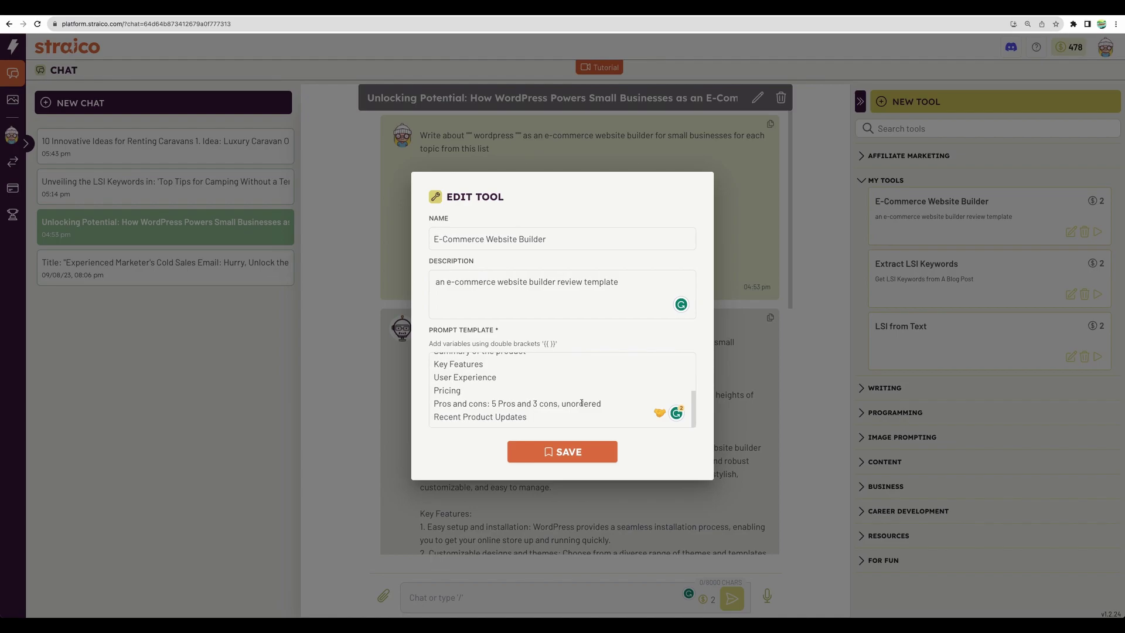
left_click_drag(445, 416, 520, 419)
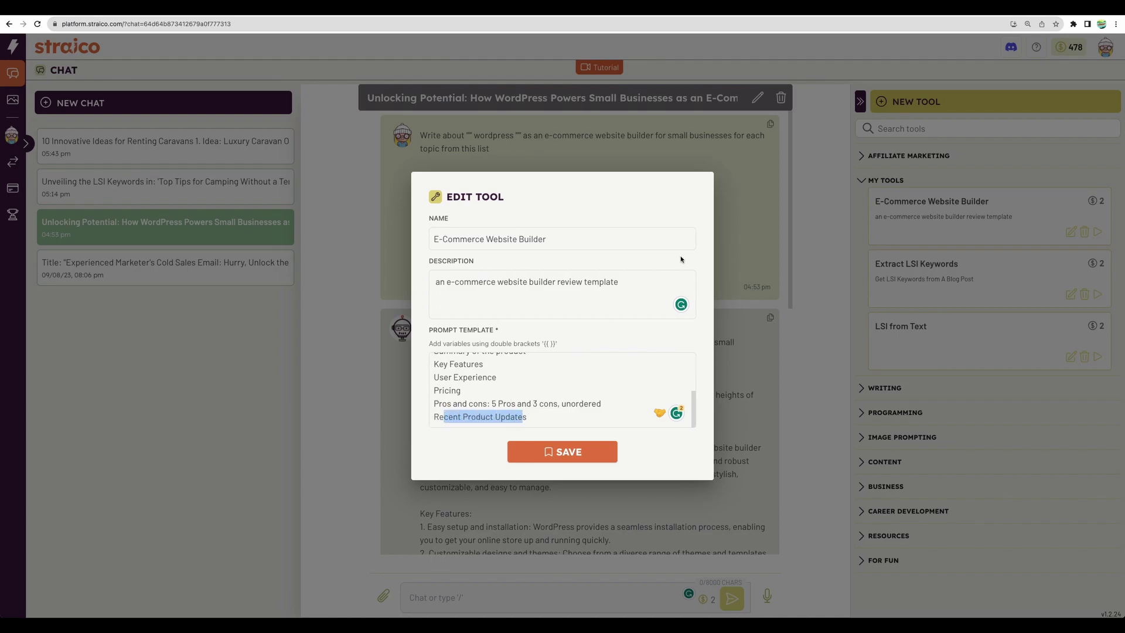
left_click(476, 163)
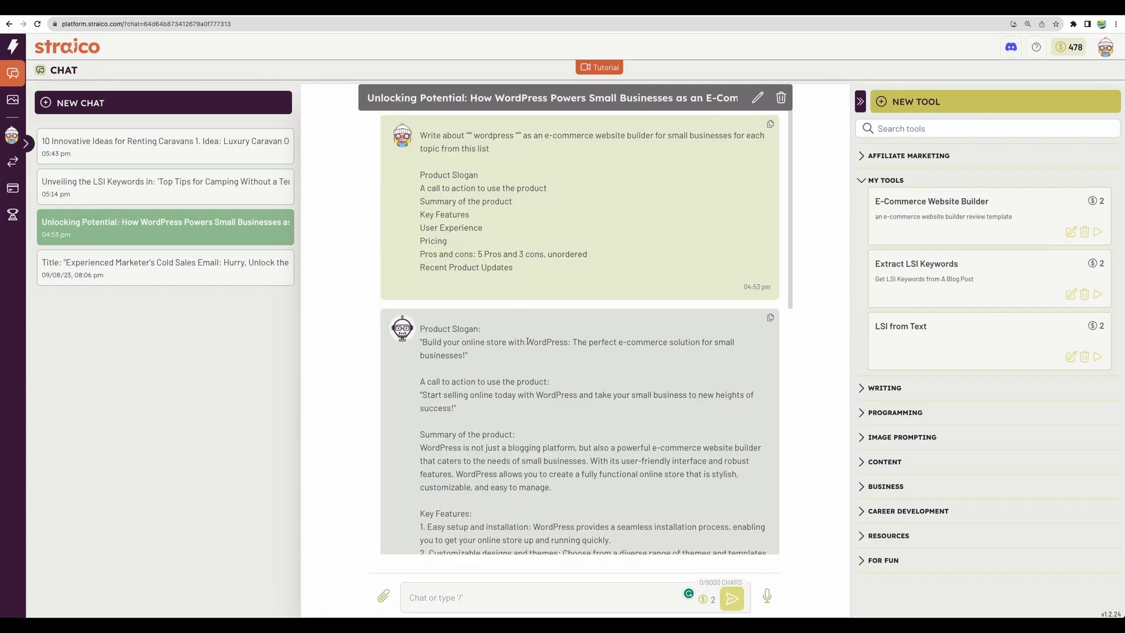
Scroll through and highlight passages of the existing chat reply.
scroll(522, 328, "down", 3)
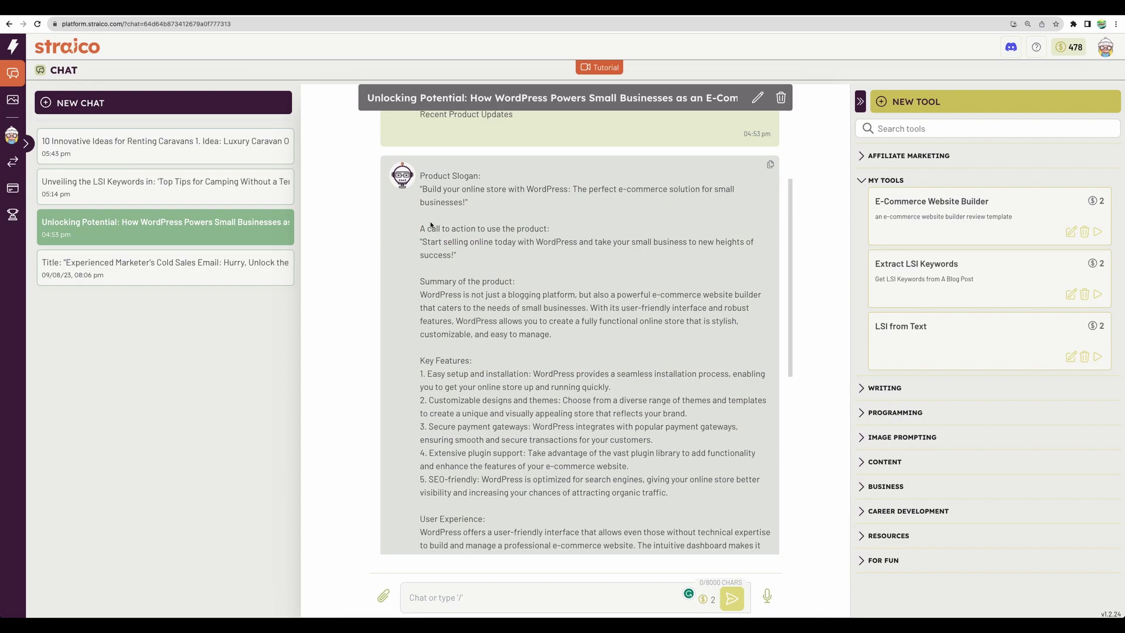
left_click_drag(422, 228, 502, 258)
left_click_drag(425, 281, 489, 334)
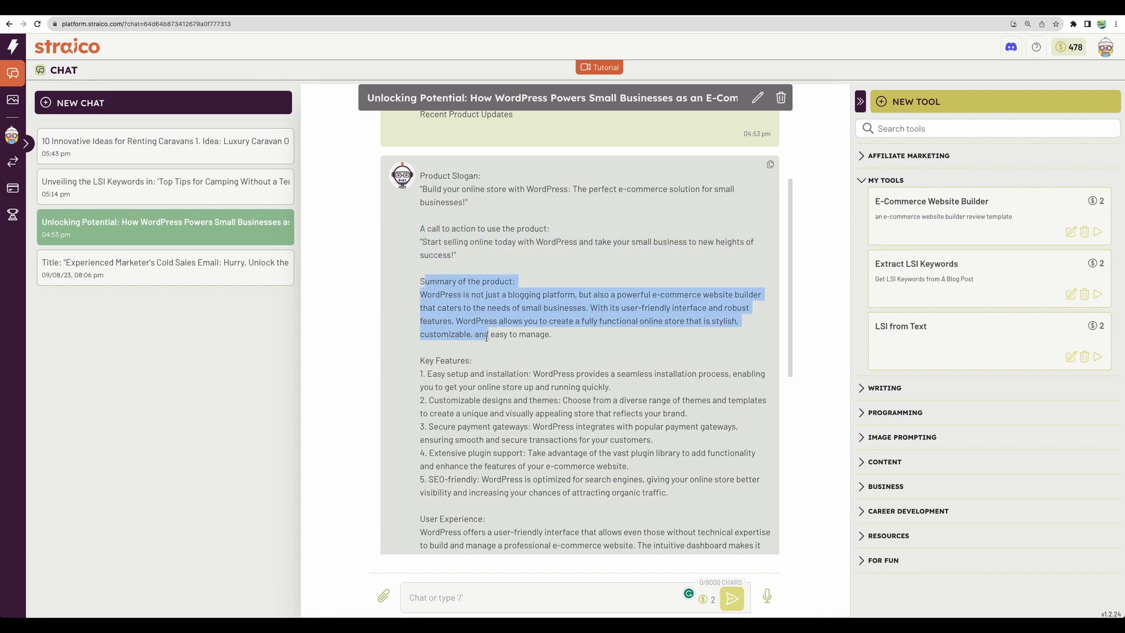
scroll(487, 340, "down", 1)
scroll(487, 340, "down", 7)
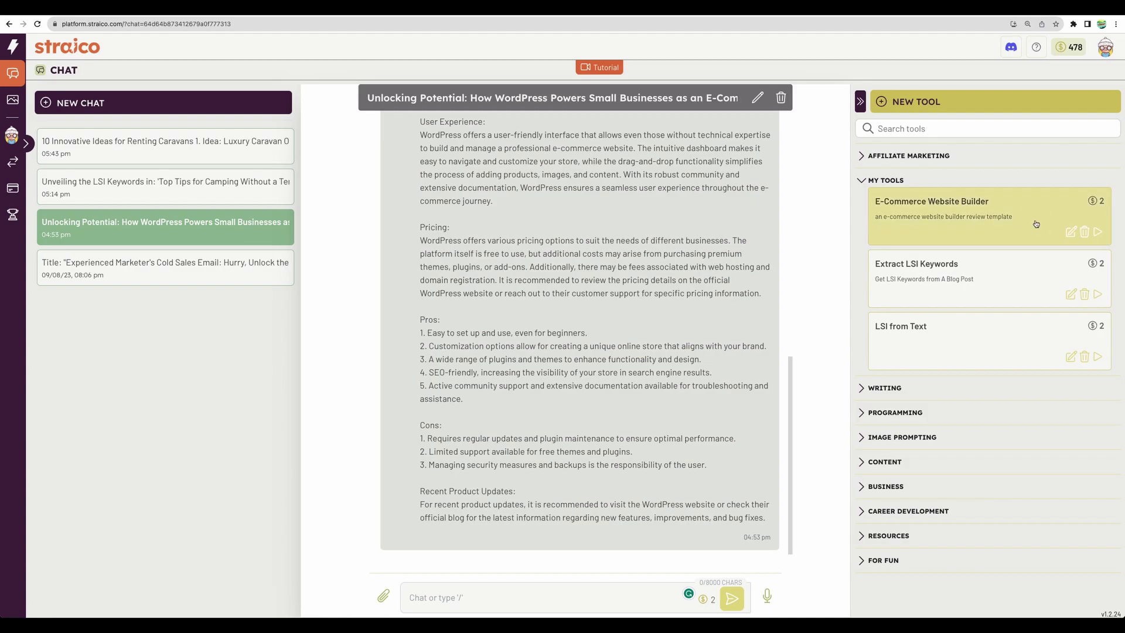
Fill the E-Commerce Website Builder tool with 'Shopify' and send the review prompt.
left_click(938, 226)
type("Shopify")
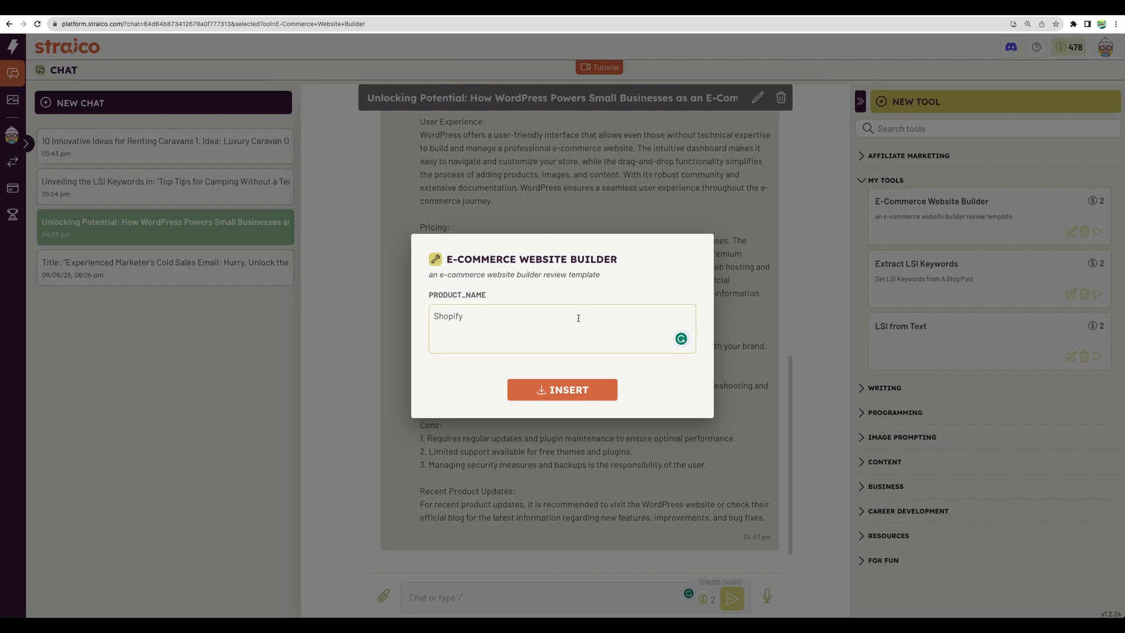
left_click(589, 390)
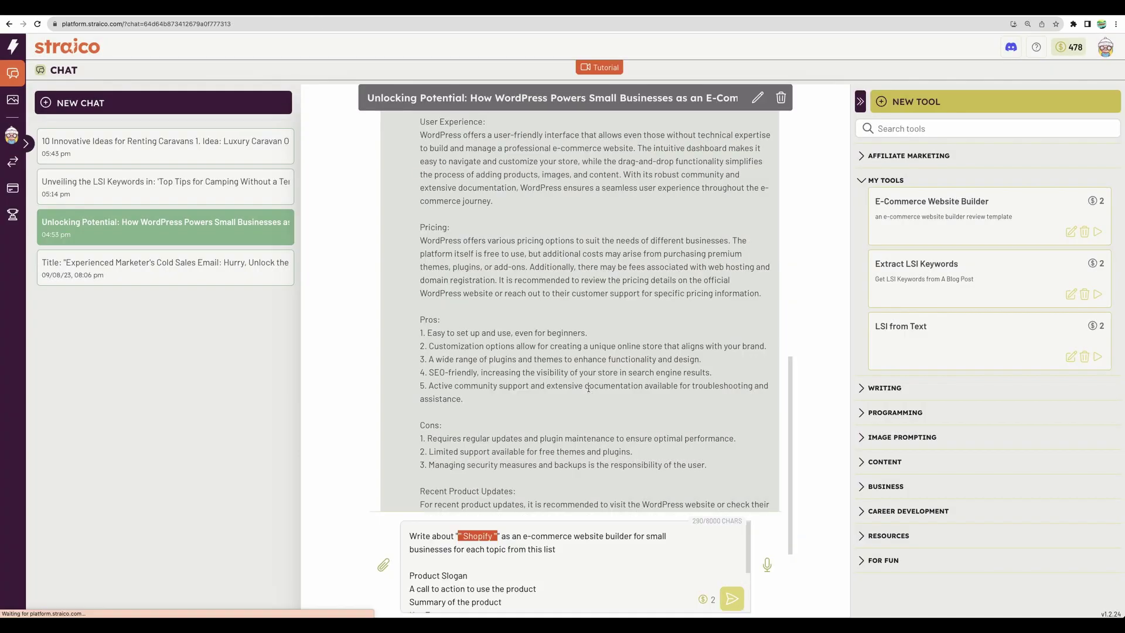
left_click_drag(439, 542, 454, 560)
left_click(447, 532)
scroll(537, 567, "down", 3)
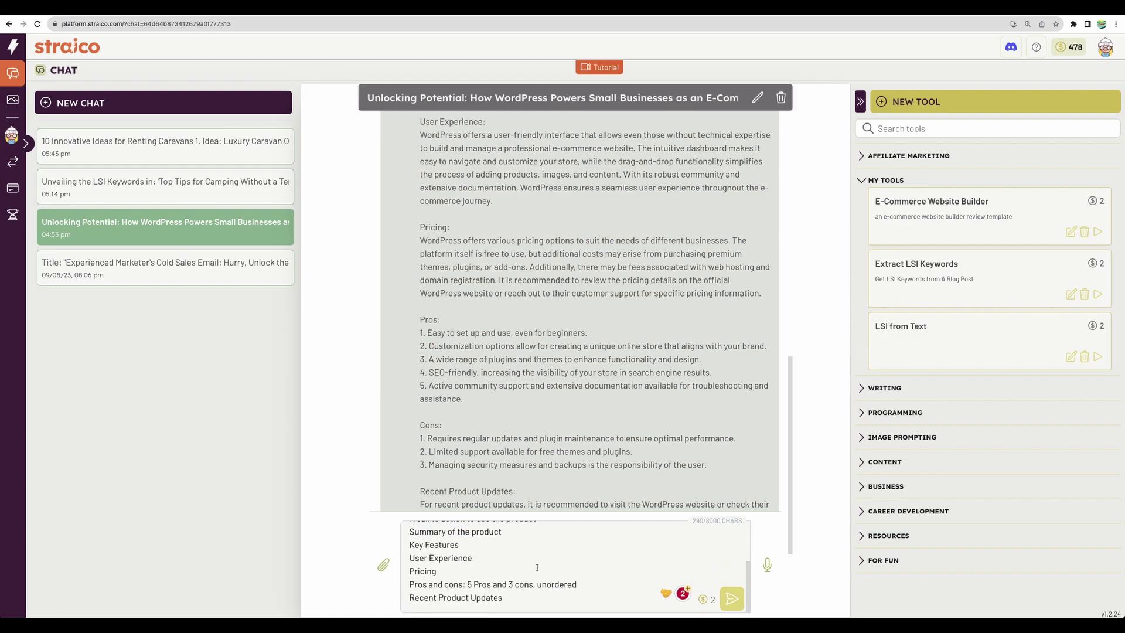
scroll(537, 568, "up", 5)
left_click(732, 599)
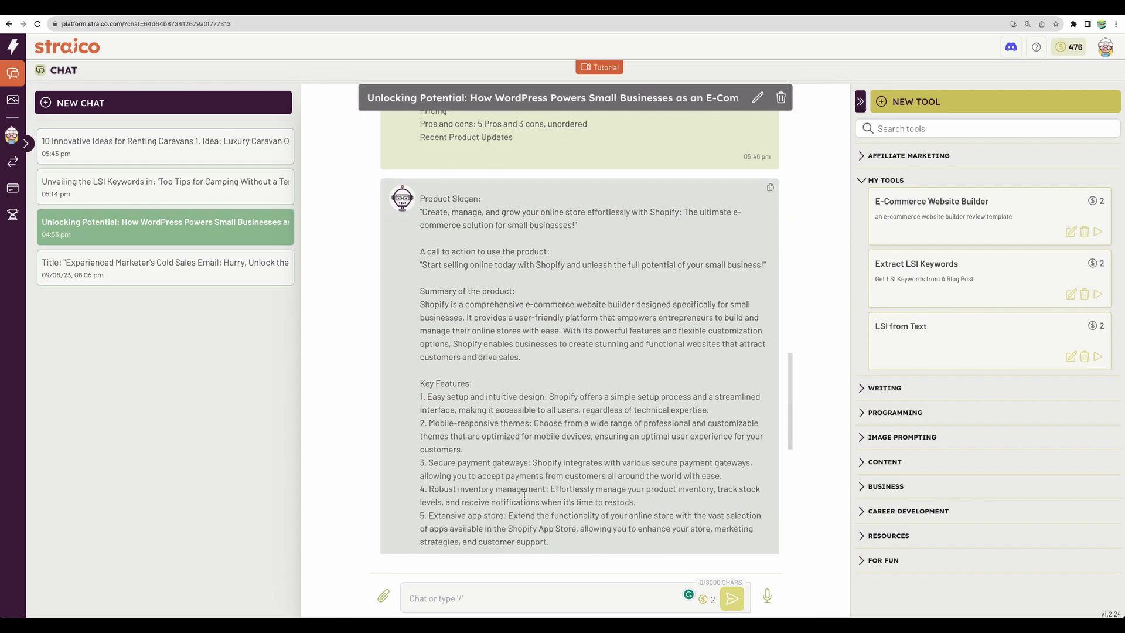
scroll(516, 457, "up", 2)
scroll(498, 381, "down", 4)
scroll(480, 293, "up", 3)
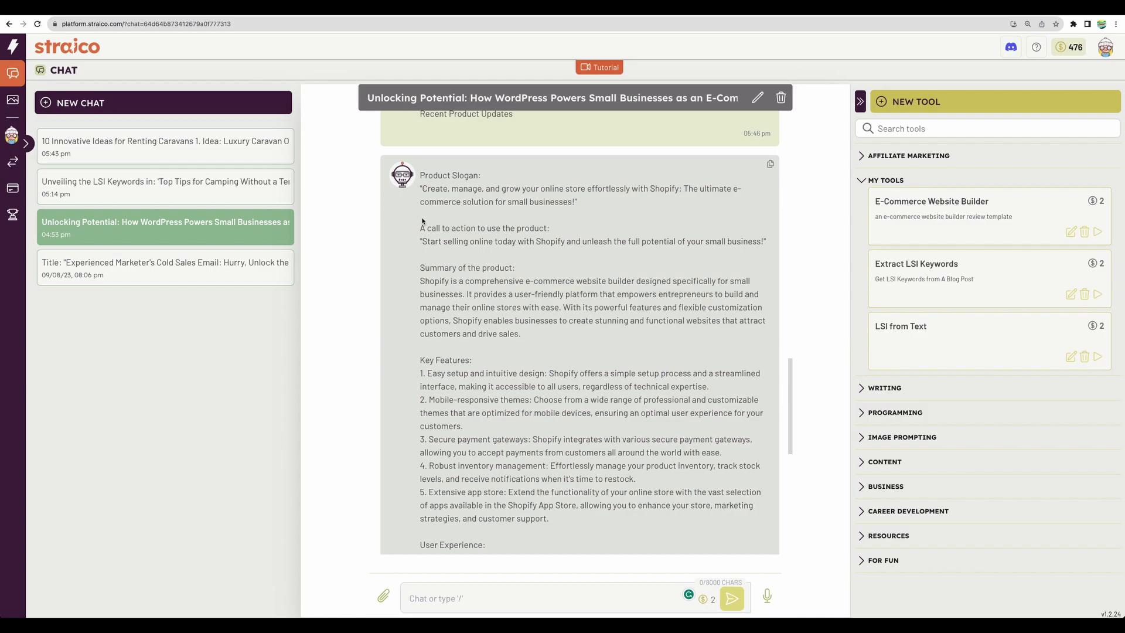
left_click_drag(420, 264, 509, 317)
left_click(430, 263)
mouse_move(419, 264)
left_click_drag(419, 265, 509, 321)
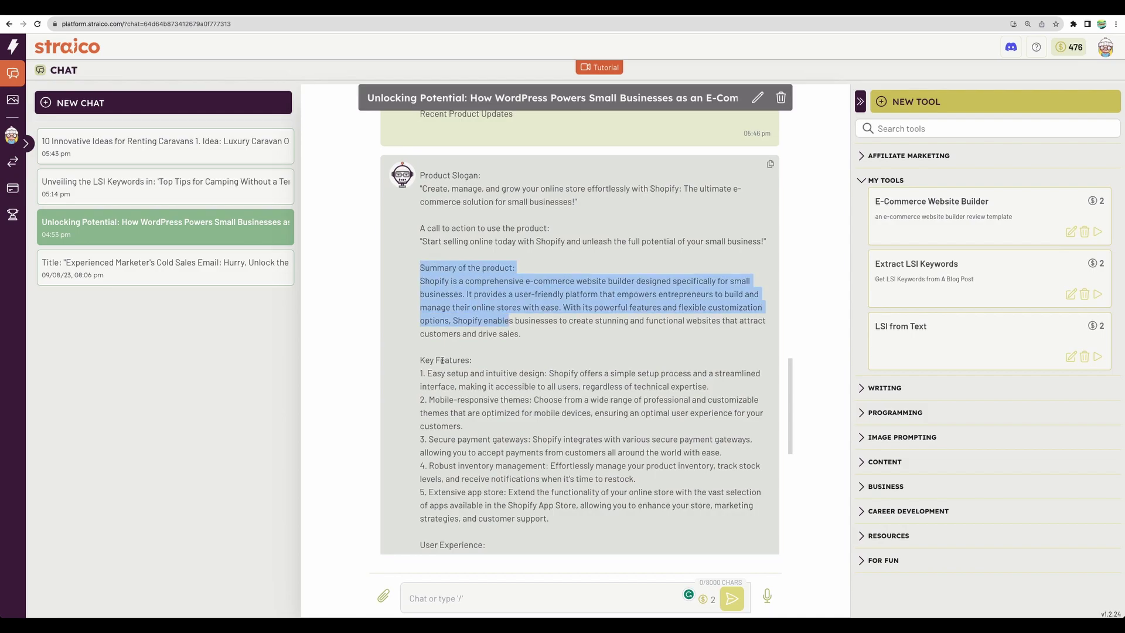
scroll(443, 265, "down", 3)
scroll(431, 186, "up", 1)
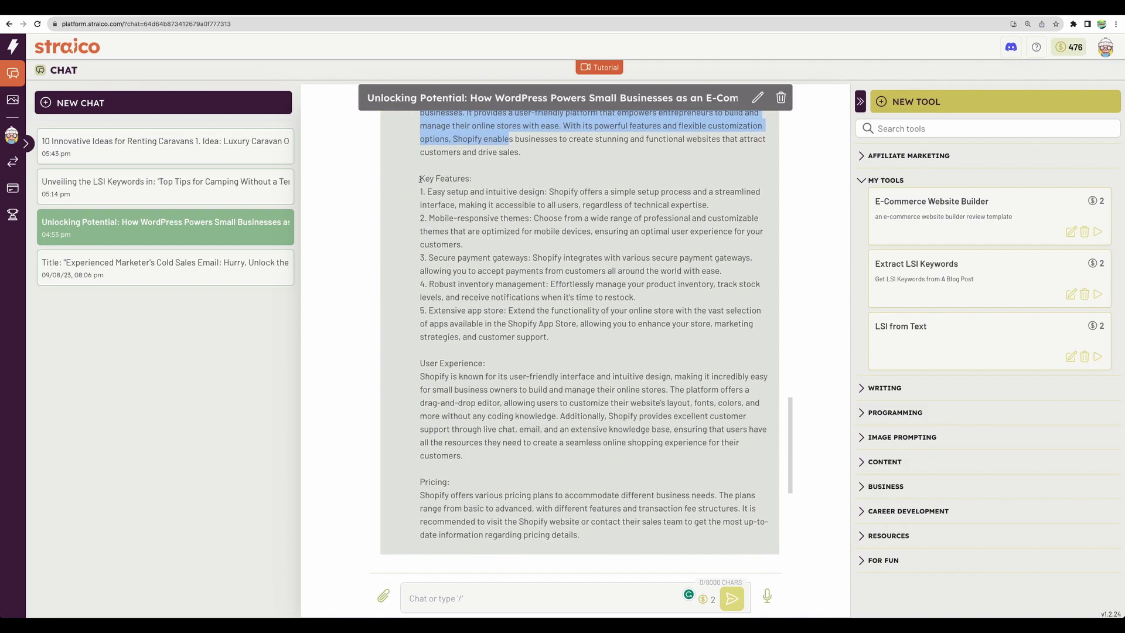
left_click_drag(420, 179, 579, 192)
left_click(536, 199)
left_click_drag(465, 259, 567, 258)
left_click(492, 259)
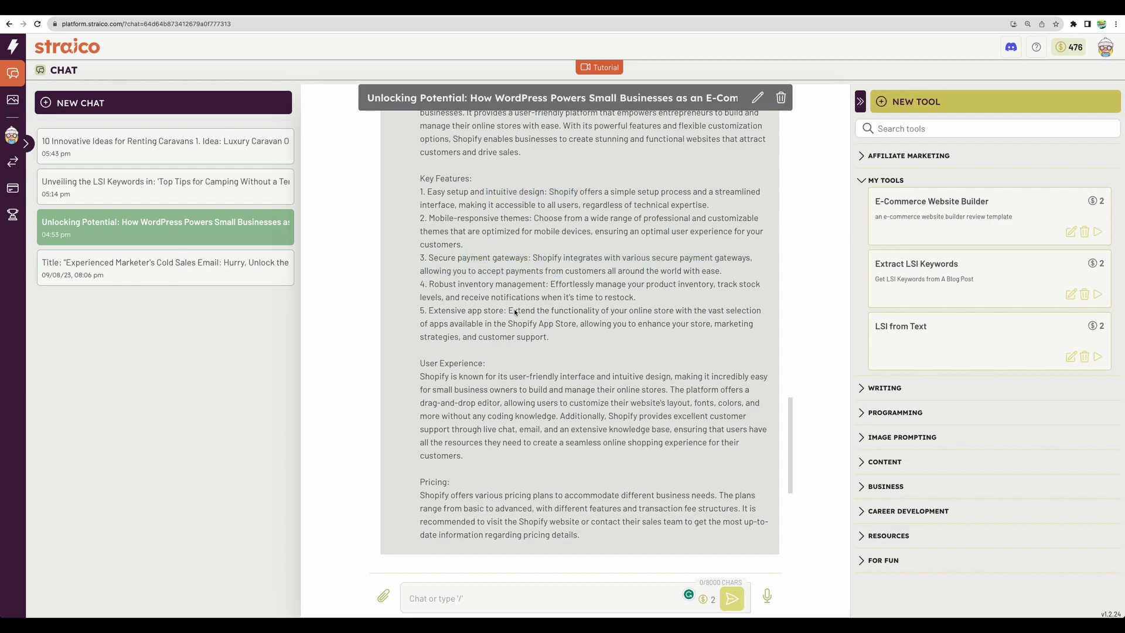
scroll(510, 319, "down", 3)
left_click_drag(437, 303, 520, 356)
scroll(521, 354, "down", 3)
scroll(449, 354, "down", 4)
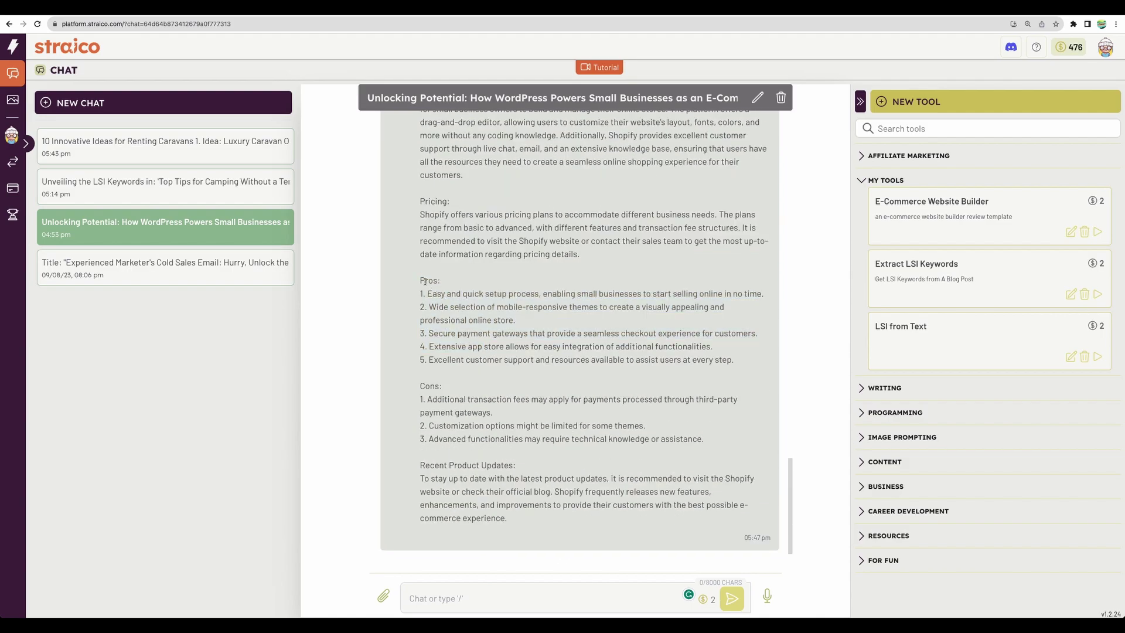
left_click_drag(420, 280, 452, 340)
left_click_drag(418, 391, 487, 440)
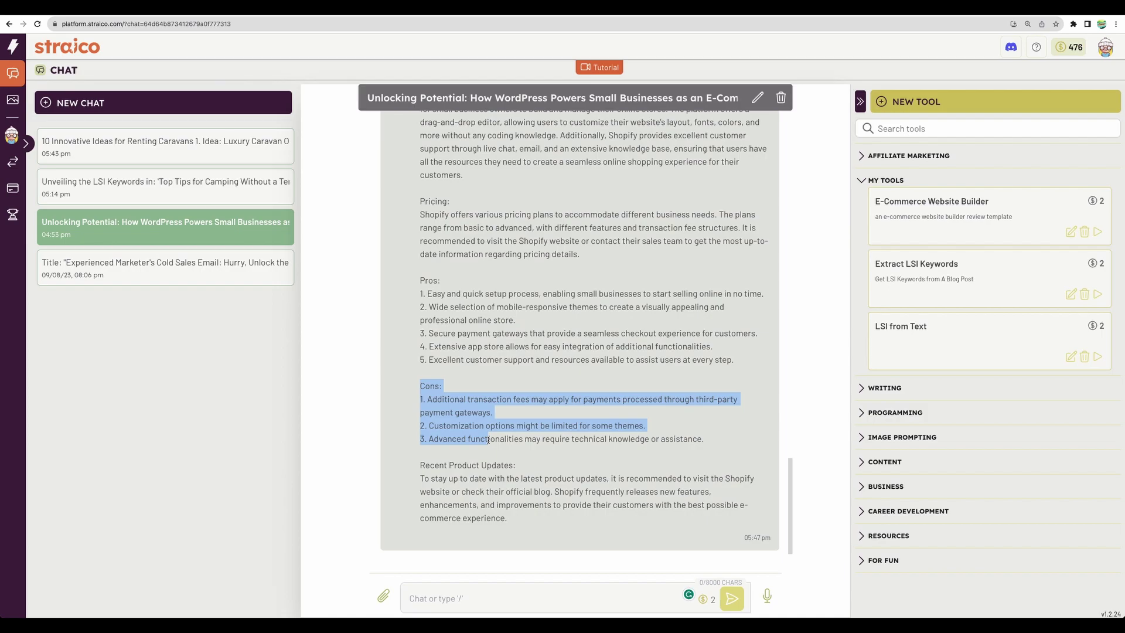
left_click(488, 440)
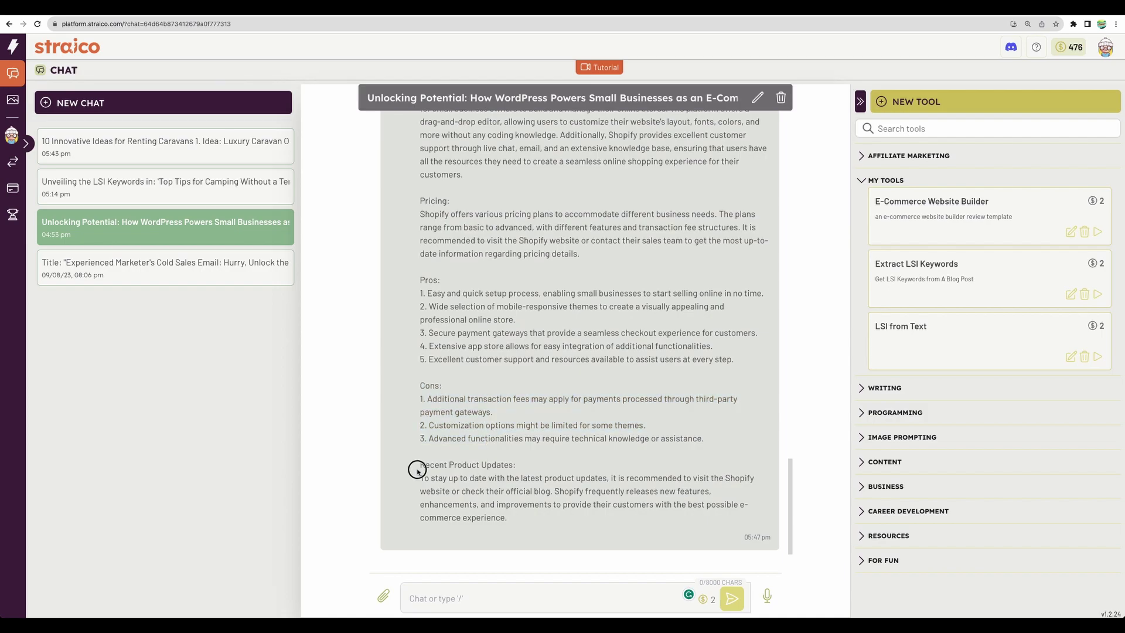
scroll(531, 505, "up", 1)
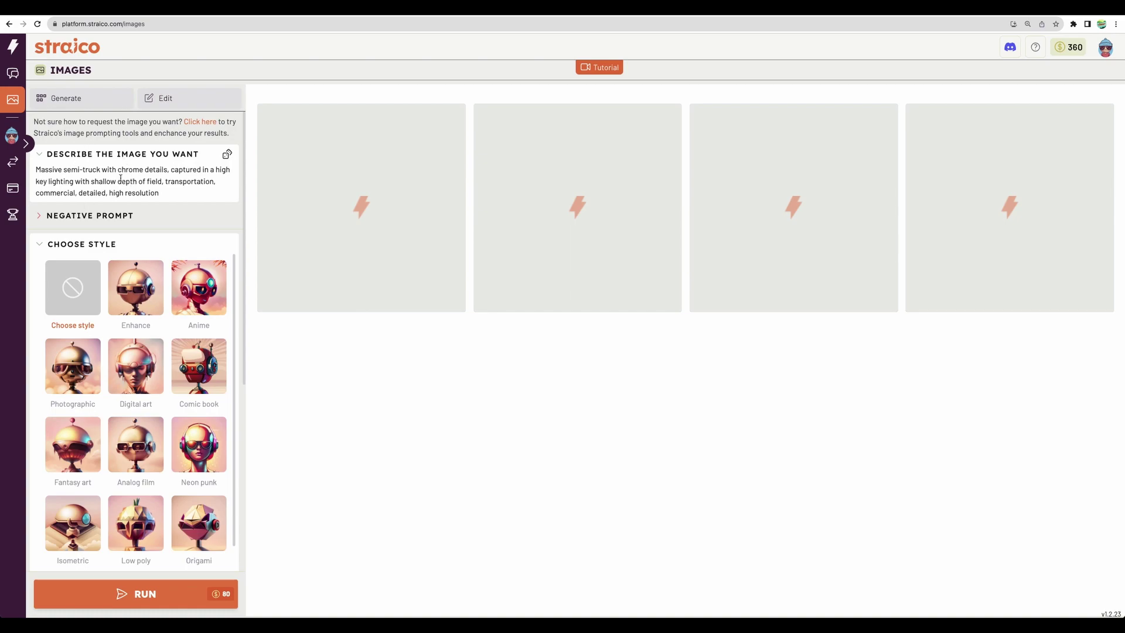
Generate four images from the chrome semi-truck prompt after checking negative prompt and style options.
left_click(42, 217)
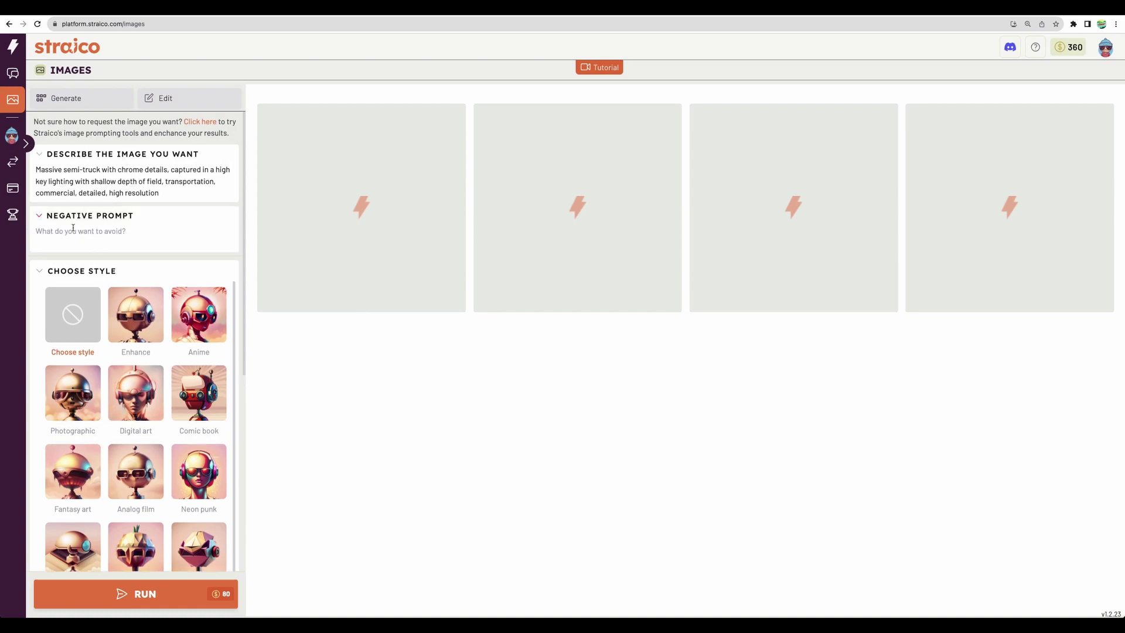
left_click(41, 215)
left_click(123, 375)
scroll(123, 365, "down", 2)
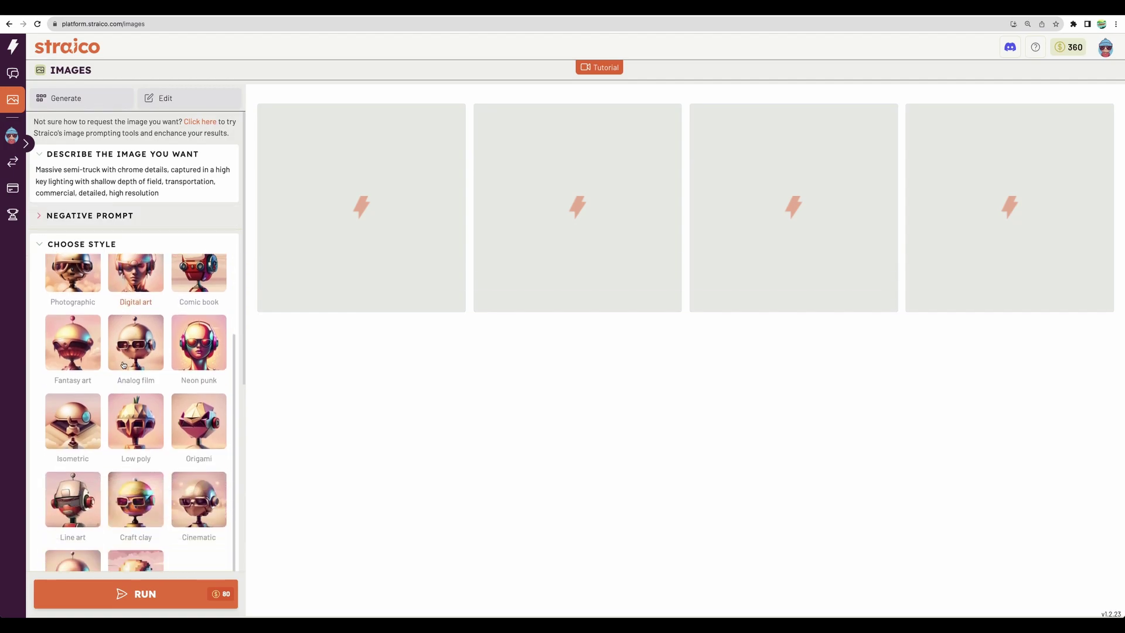
scroll(123, 365, "up", 4)
left_click(46, 246)
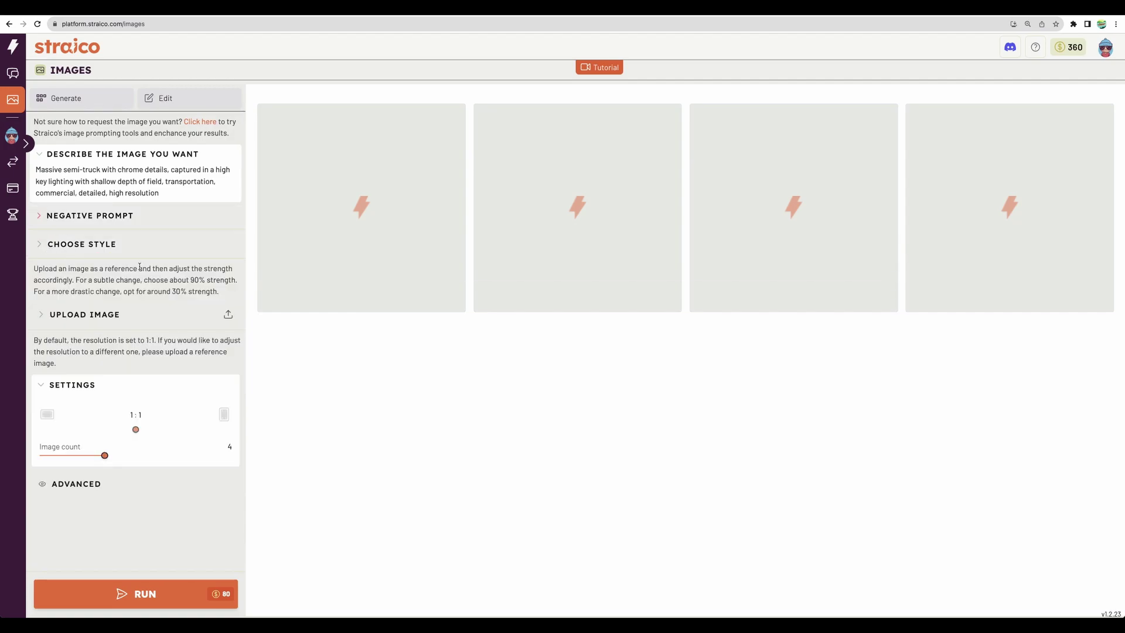
triple_click(141, 176)
left_click(141, 188)
left_click(141, 590)
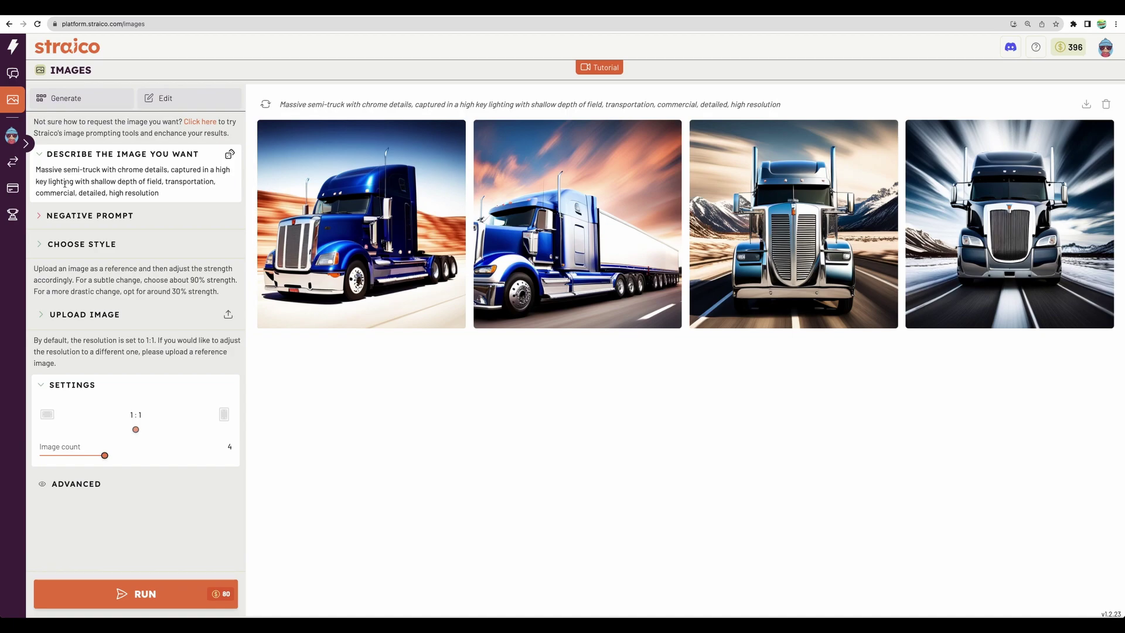
Replace the truck prompt with the backpacker-overlooking-mountains description.
mouse_move(867, 293)
key("ctrl+a")
type("Photo of a man from behind with backpack standing on an cliff overseeing beautiful mountains valley")
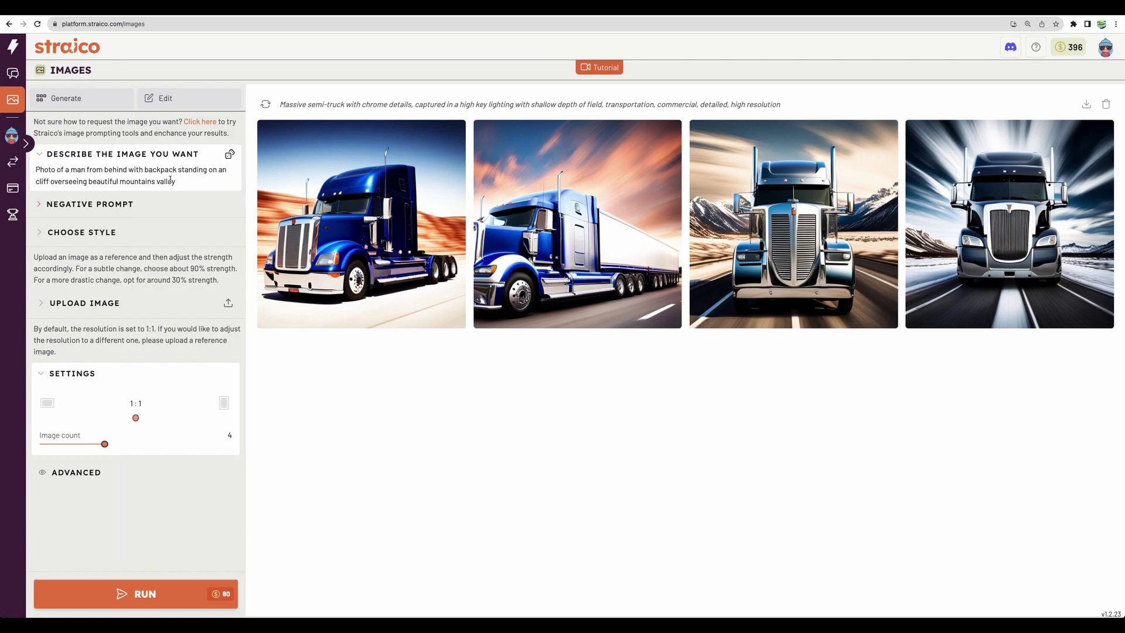
Generate the backpacker images in the Photographic style.
left_click_drag(37, 169, 176, 188)
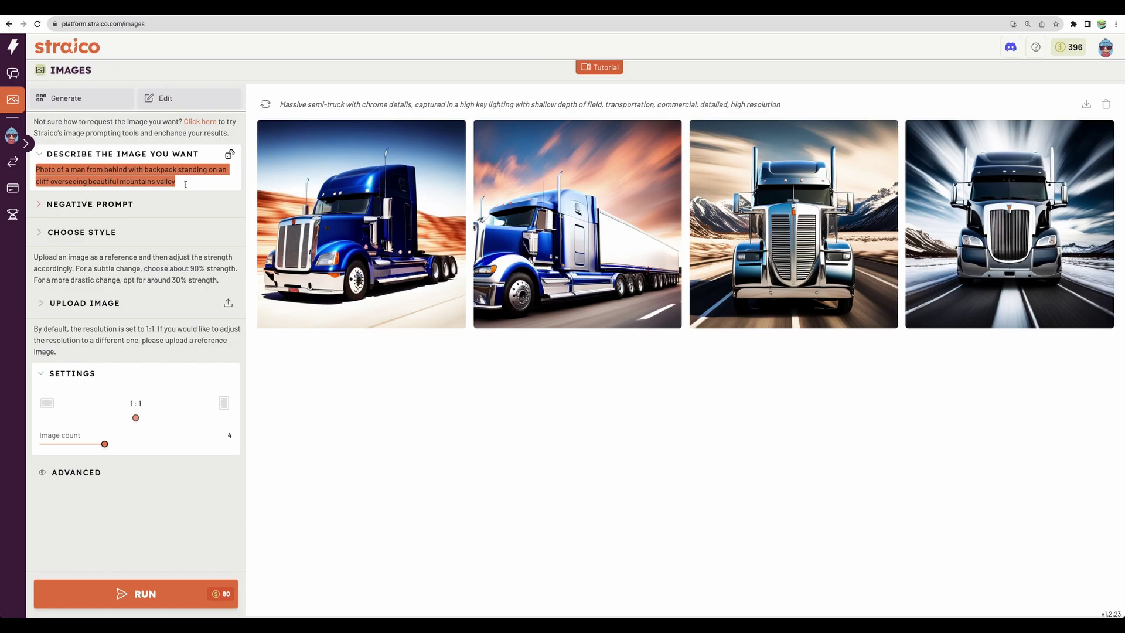
left_click(65, 232)
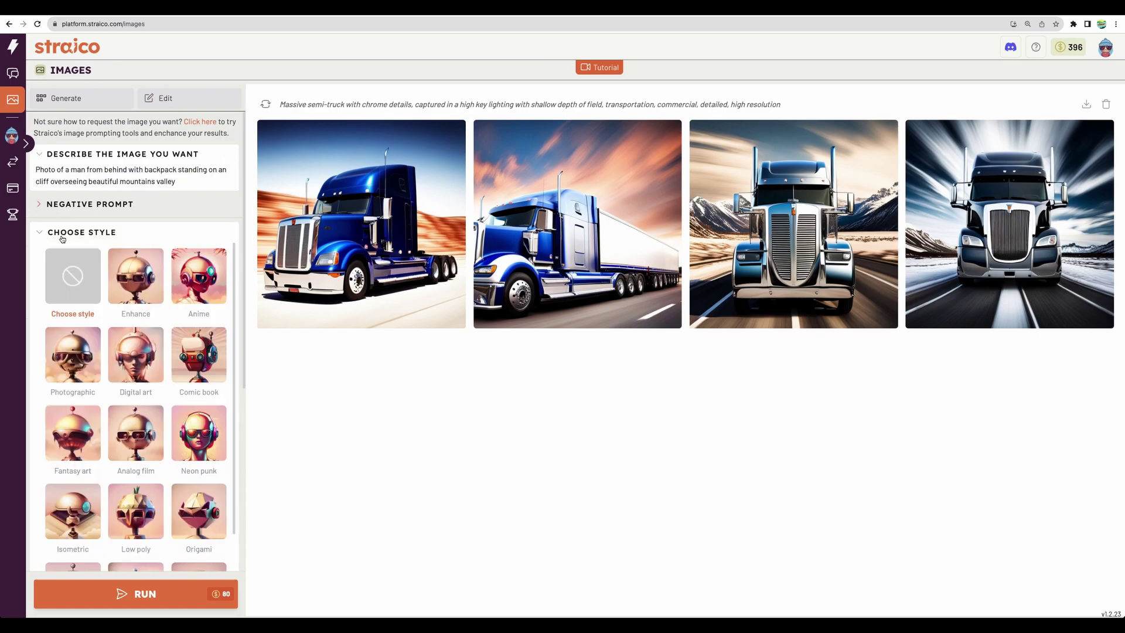
left_click(66, 356)
scroll(132, 528, "down", 2)
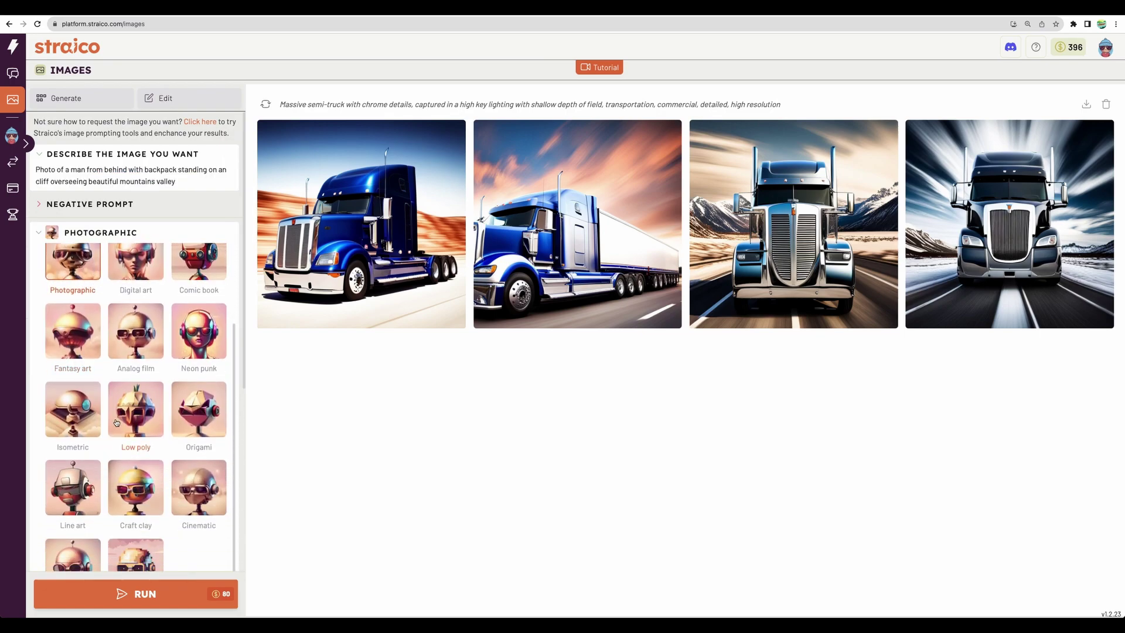
left_click(140, 585)
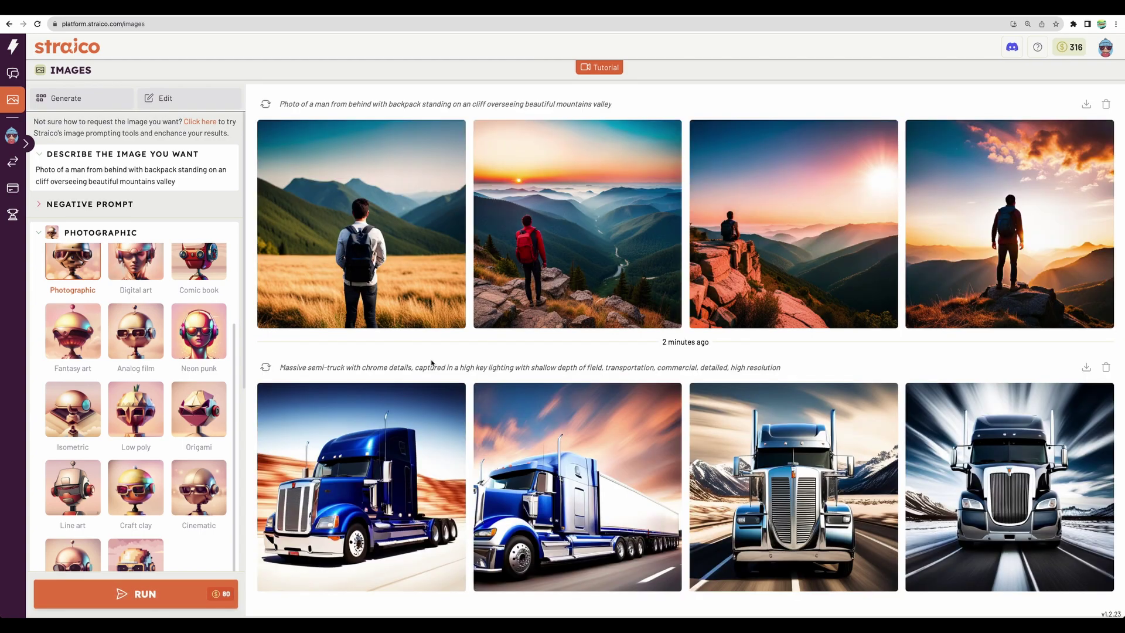
Preview three of the hiker images enlarged, including the sunset mountain one.
left_click(433, 317)
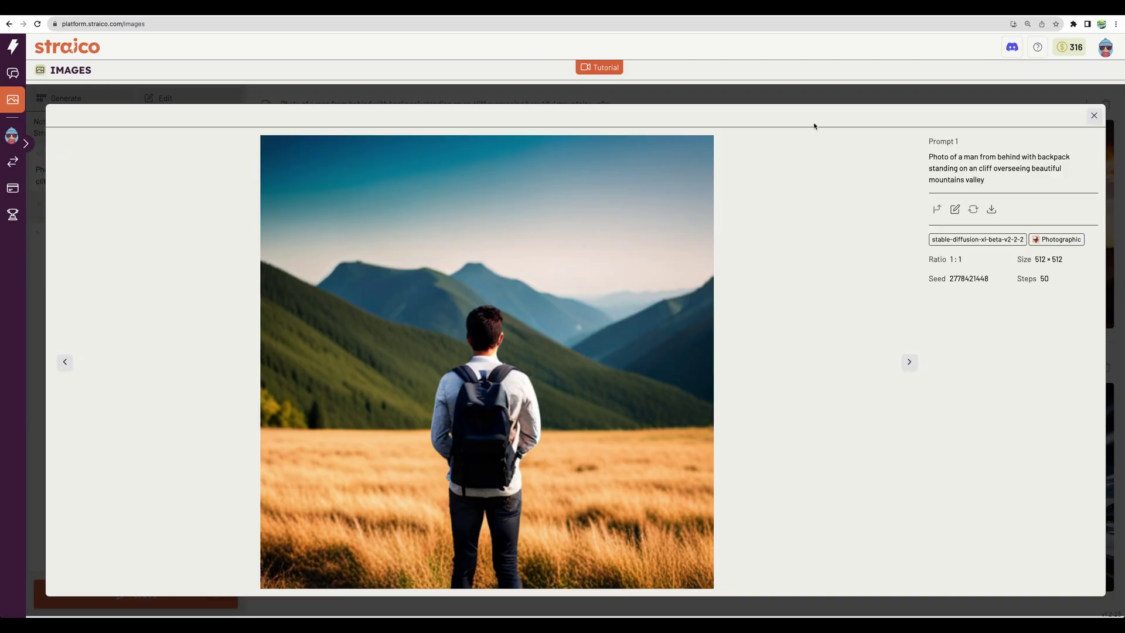
left_click(1094, 116)
left_click(580, 234)
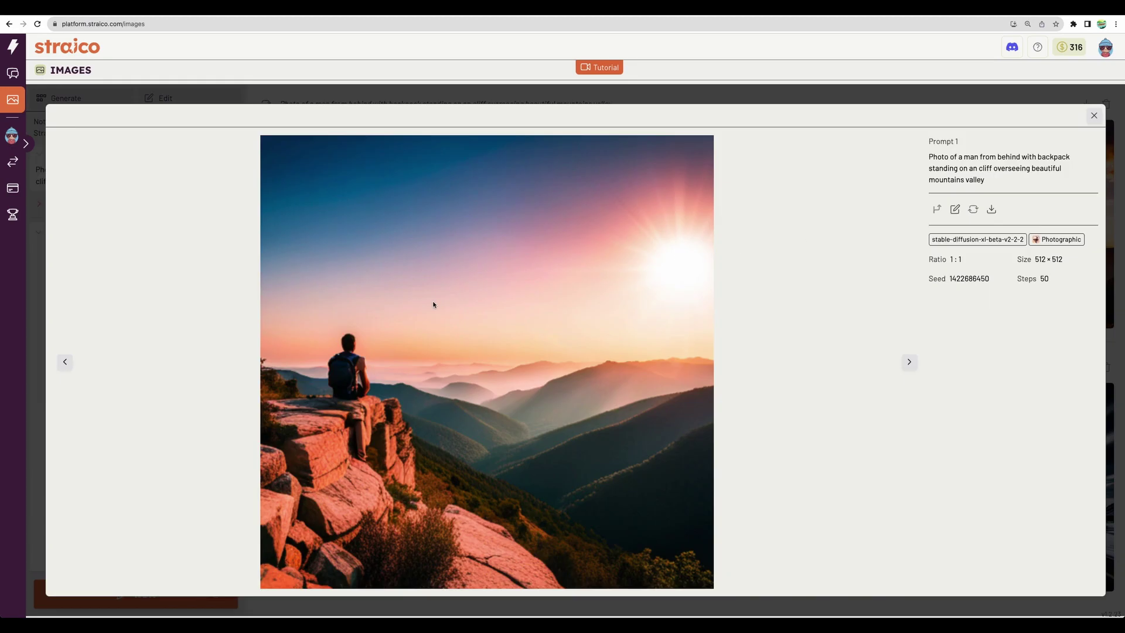
left_click(1095, 116)
left_click(1002, 227)
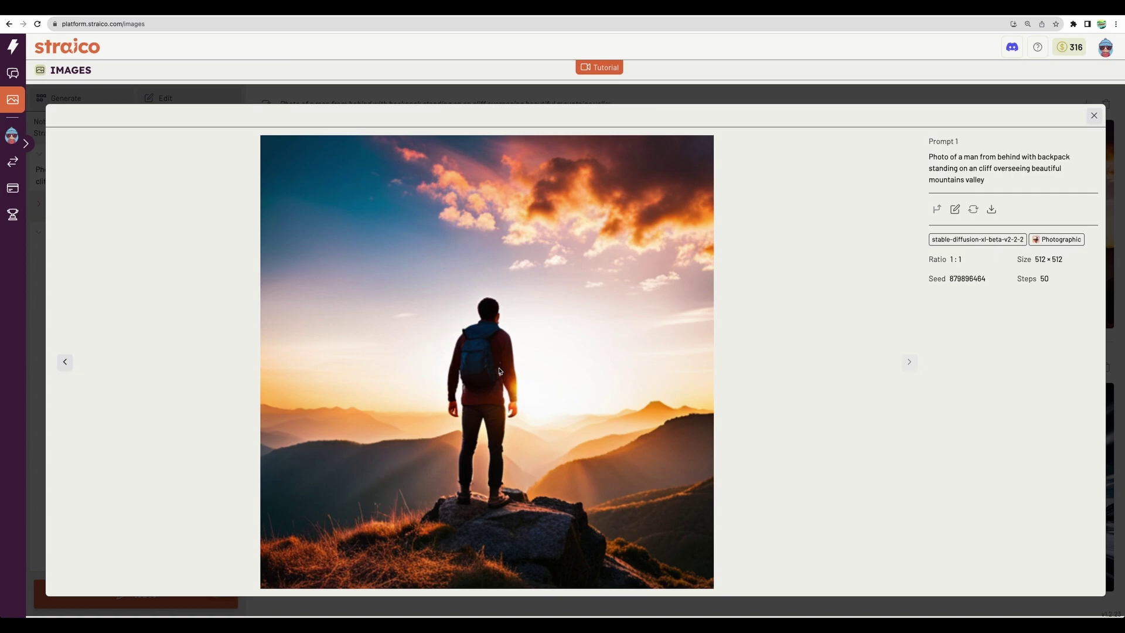
left_click(1094, 115)
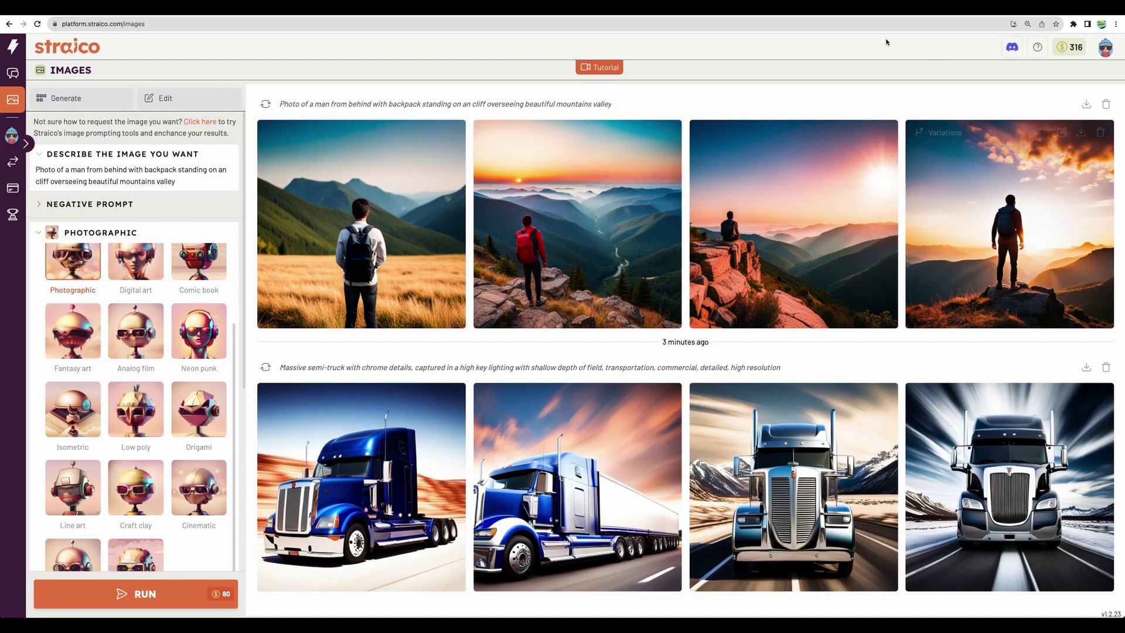
Open the Transactions page and highlight the 4 x images credit entry.
left_click(12, 161)
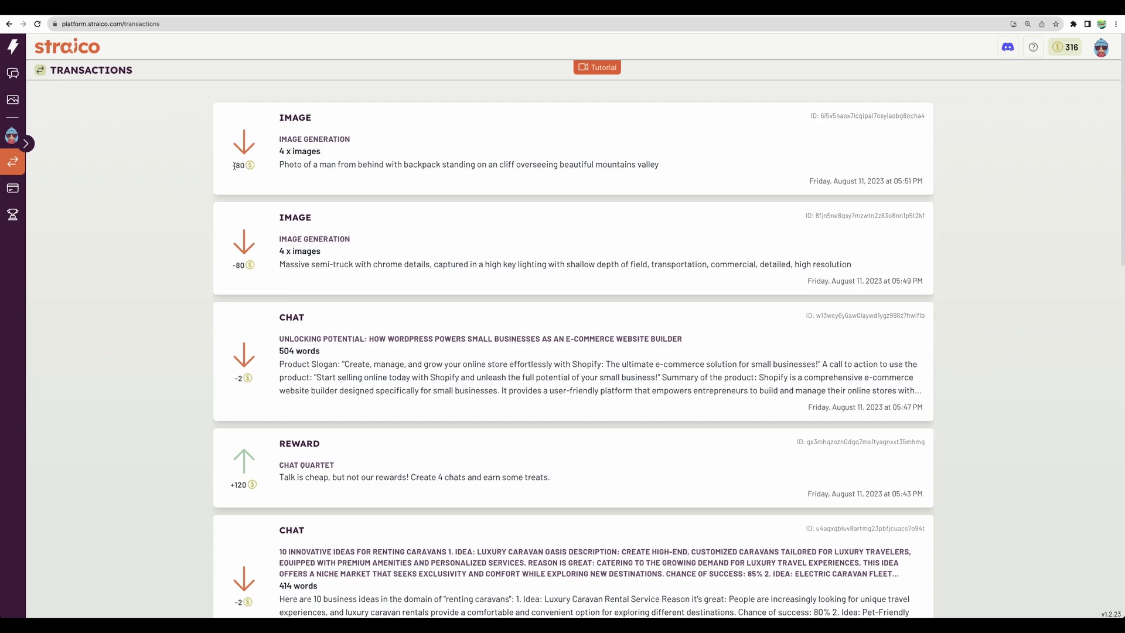
left_click_drag(280, 152, 322, 163)
left_click(322, 163)
scroll(238, 311, "down", 1)
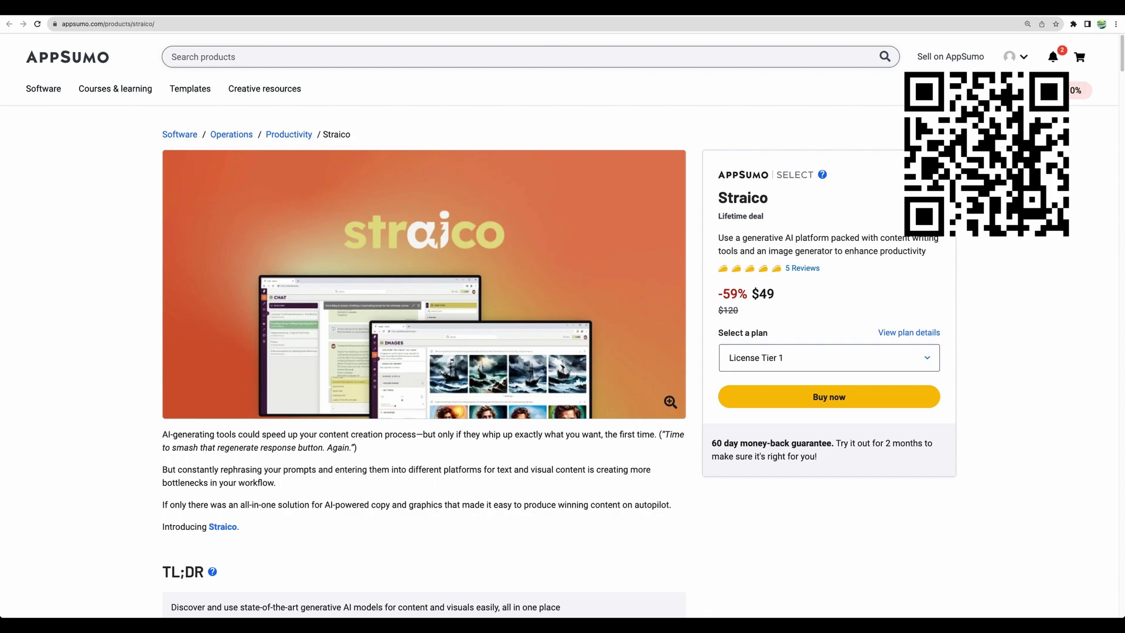
Scroll the AppSumo Straico page to the three license tiers at $49, $79 and $129.
scroll(402, 247, "down", 15)
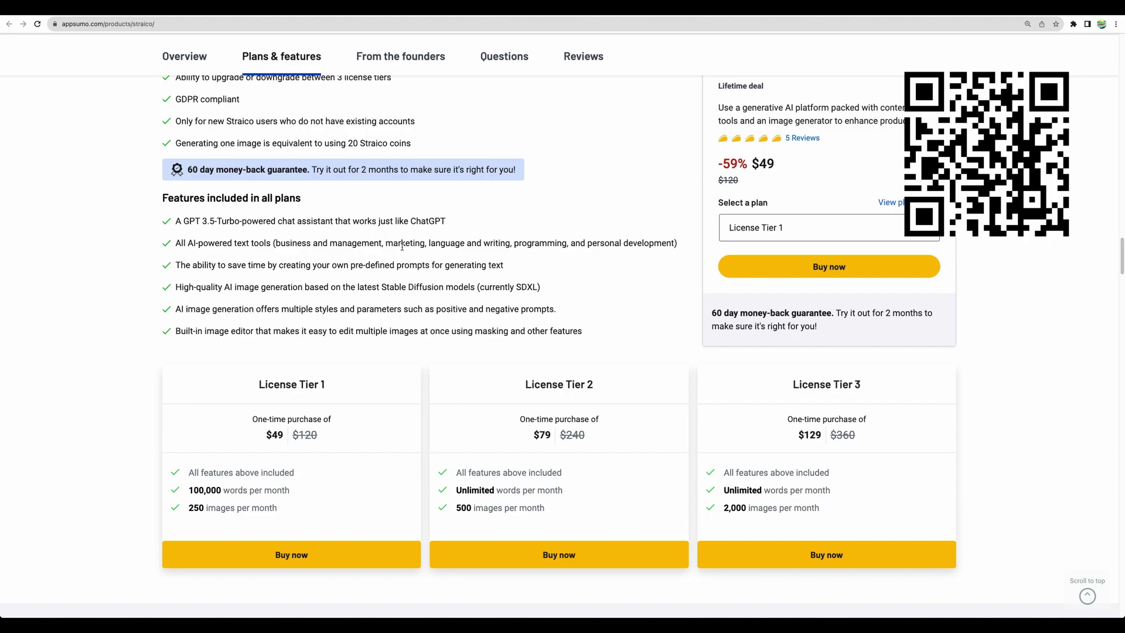